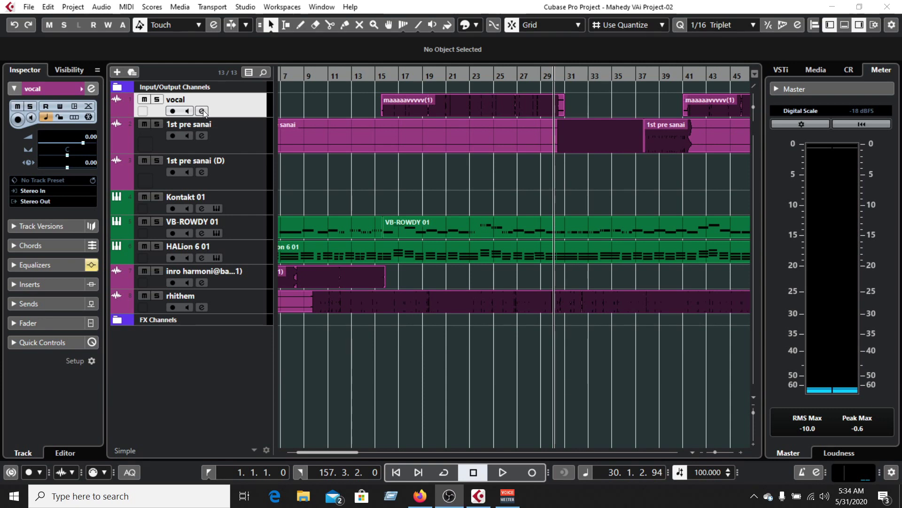
- Open the vocal track's channel settings and search the first insert slot's effects for "fab" and "ssl"
{"action": "left_click_drag", "start_coordinate": [315, 173], "coordinate": [352, 129]}
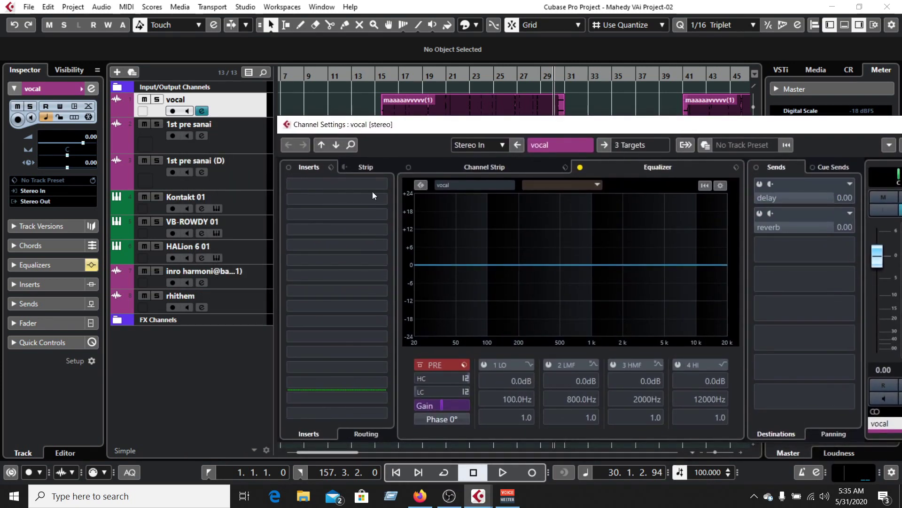
{"action": "left_click", "coordinate": [380, 182]}
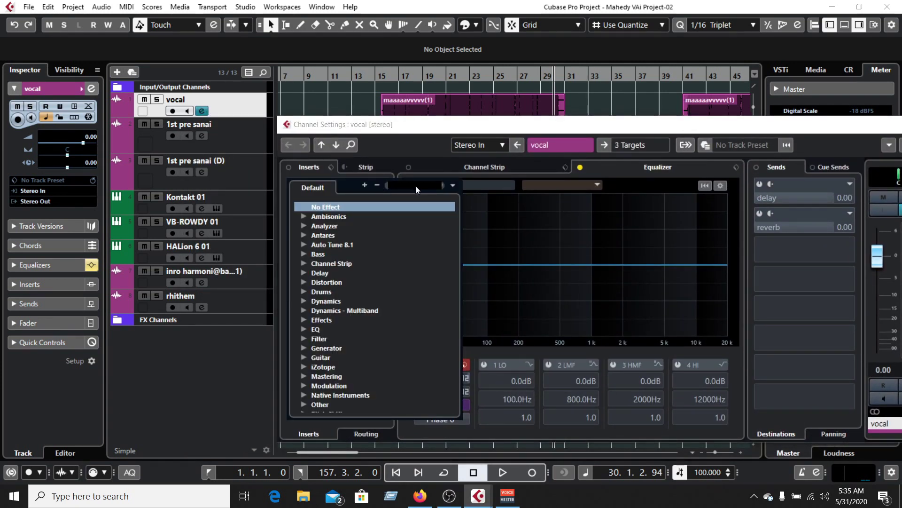
{"action": "type", "text": "fab"}
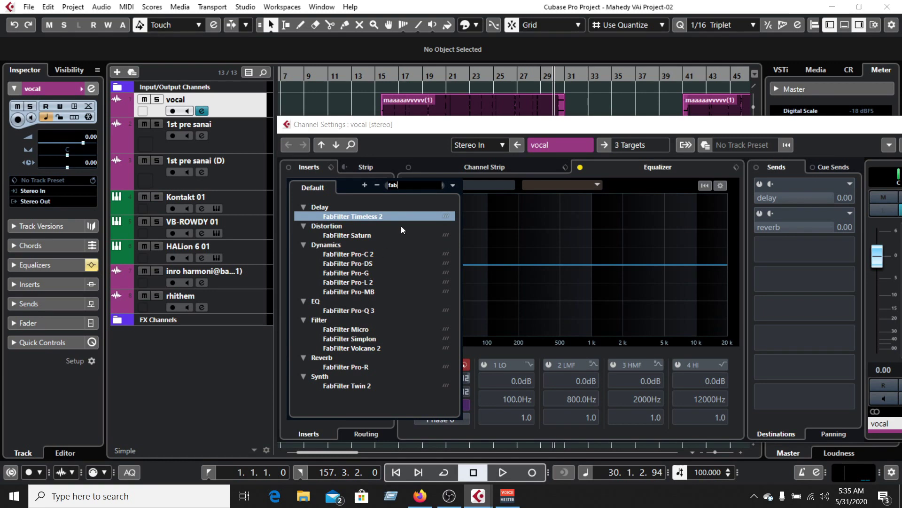
{"action": "key", "text": "BackSpace"}
{"action": "key", "text": "BackSpace"}
{"action": "key", "text": "BackSpace"}
{"action": "type", "text": "ss"}
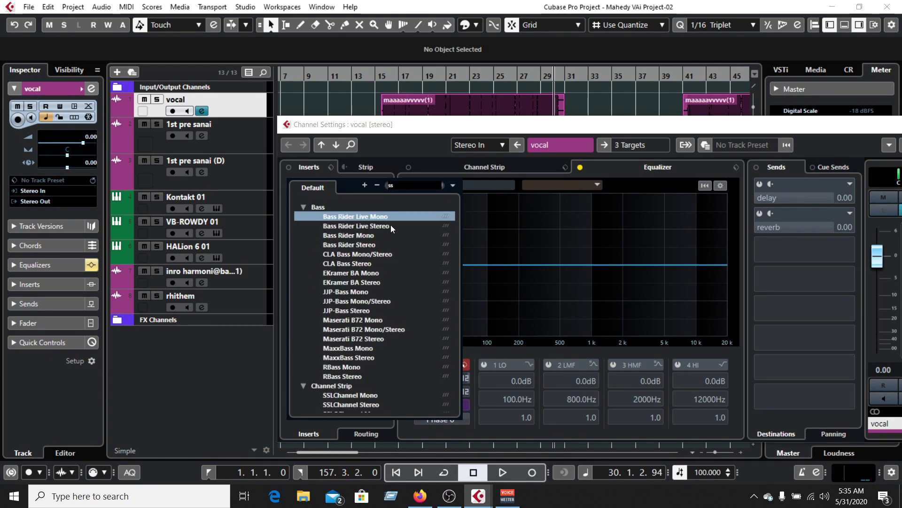
{"action": "type", "text": "l"}
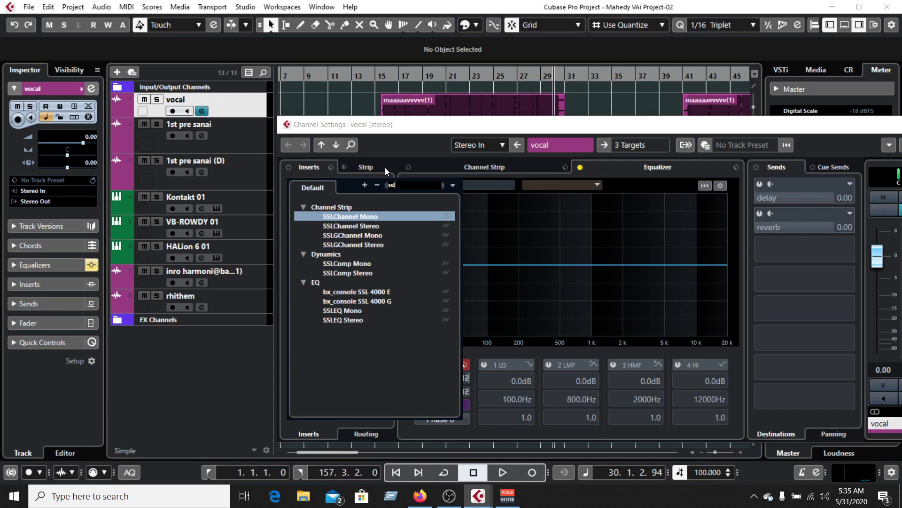
{"action": "left_click", "coordinate": [402, 134]}
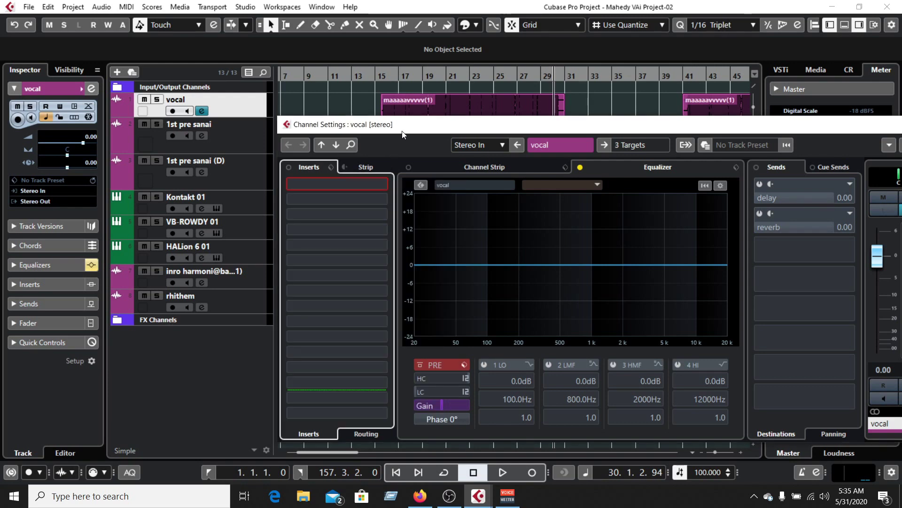
- Load FabFilter Pro-Q 3 into the vocal channel's first insert slot and close the channel settings
{"action": "left_click", "coordinate": [383, 185]}
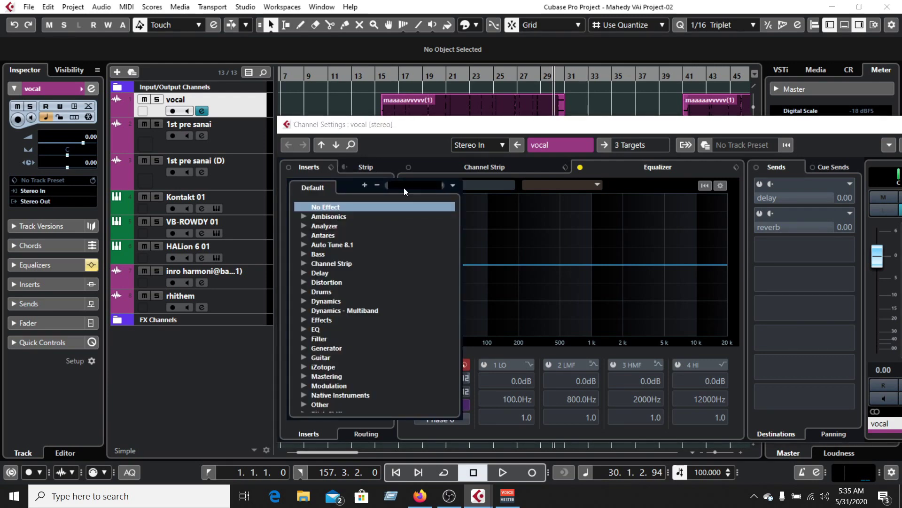
{"action": "type", "text": "fab"}
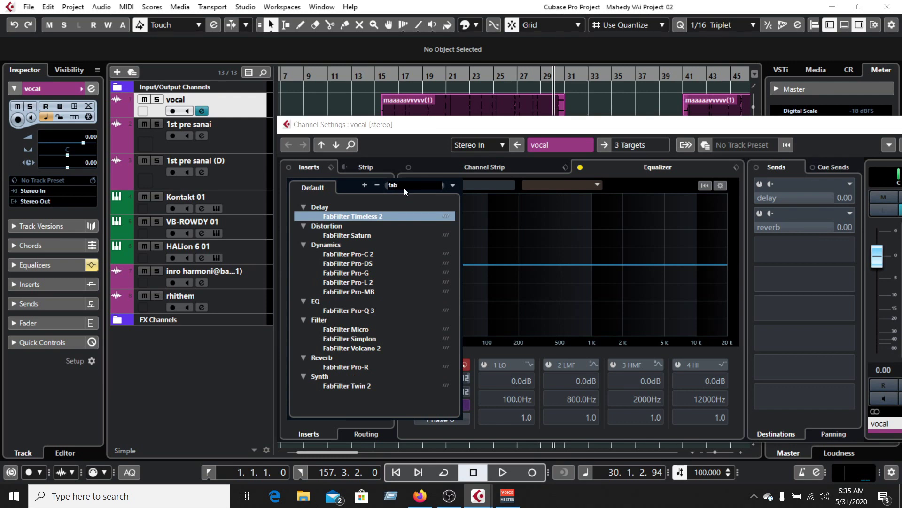
{"action": "left_click", "coordinate": [361, 310]}
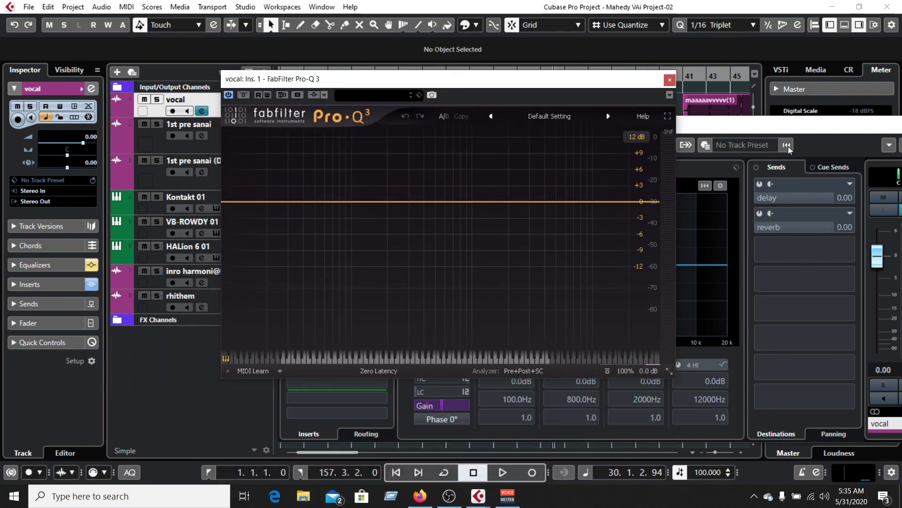
{"action": "left_click", "coordinate": [786, 146]}
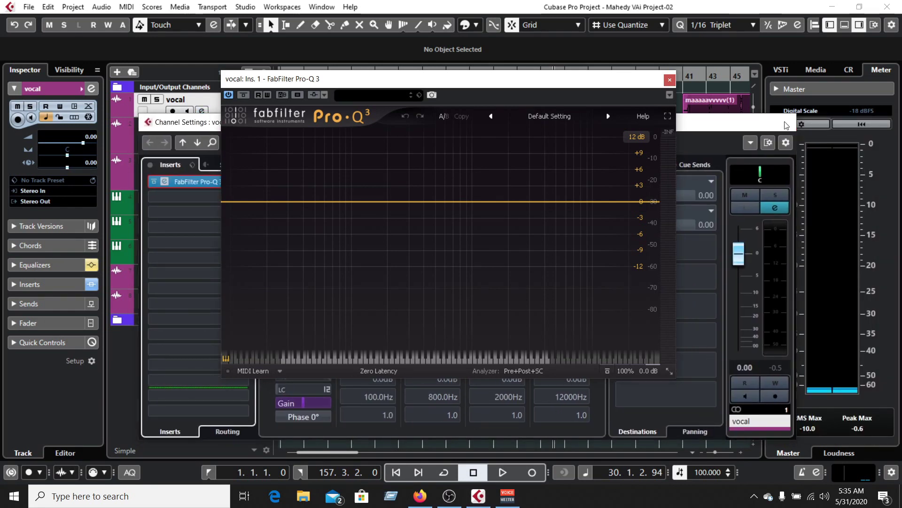
{"action": "left_click", "coordinate": [786, 124]}
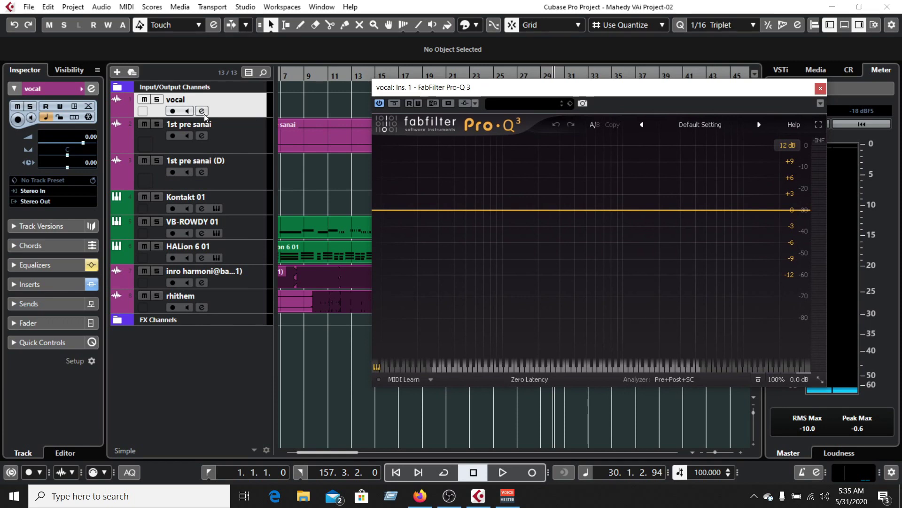
- Reopen the vocal channel settings, load SSLChannel Stereo into the second insert slot and close its plug-in window
{"action": "left_click", "coordinate": [201, 111]}
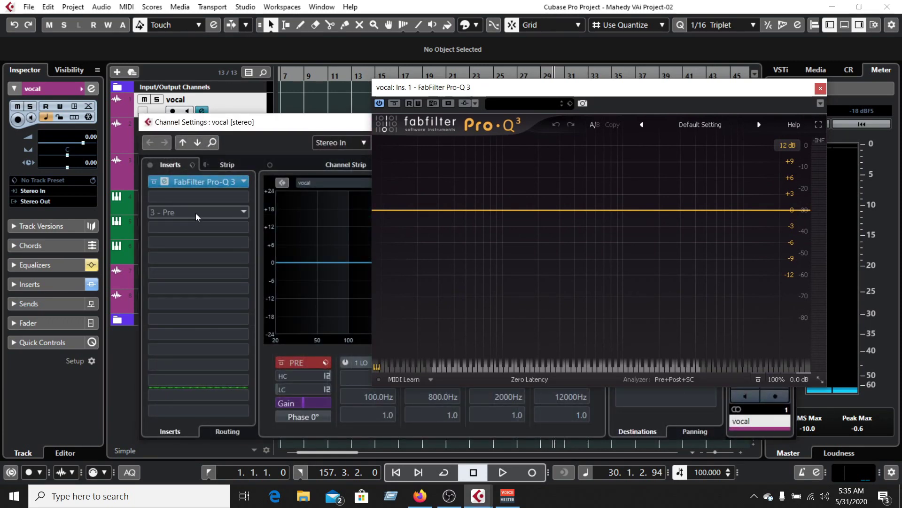
{"action": "mouse_move", "coordinate": [244, 127]}
{"action": "left_mouse_down"}
{"action": "mouse_move", "coordinate": [275, 160]}
{"action": "mouse_move", "coordinate": [232, 134]}
{"action": "left_mouse_up"}
{"action": "left_click_drag", "start_coordinate": [327, 128], "coordinate": [369, 114]}
{"action": "left_click", "coordinate": [262, 182]}
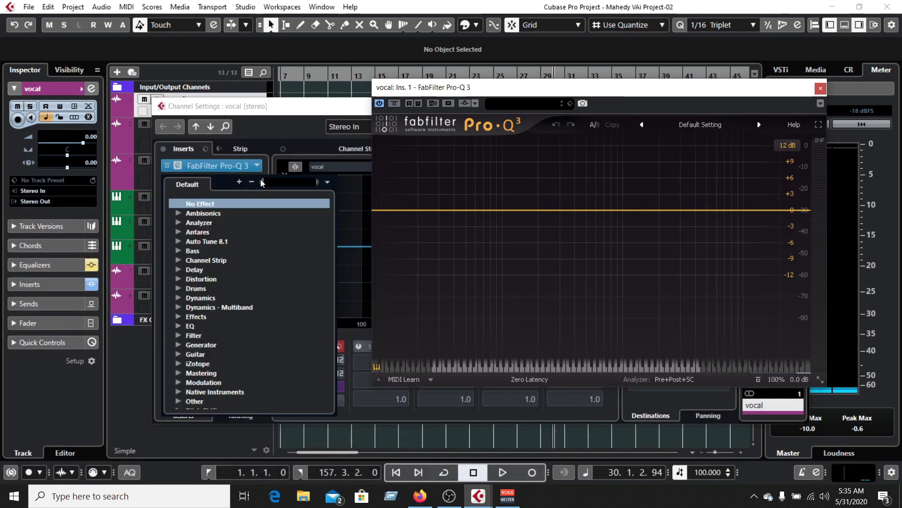
{"action": "type", "text": "ssl"}
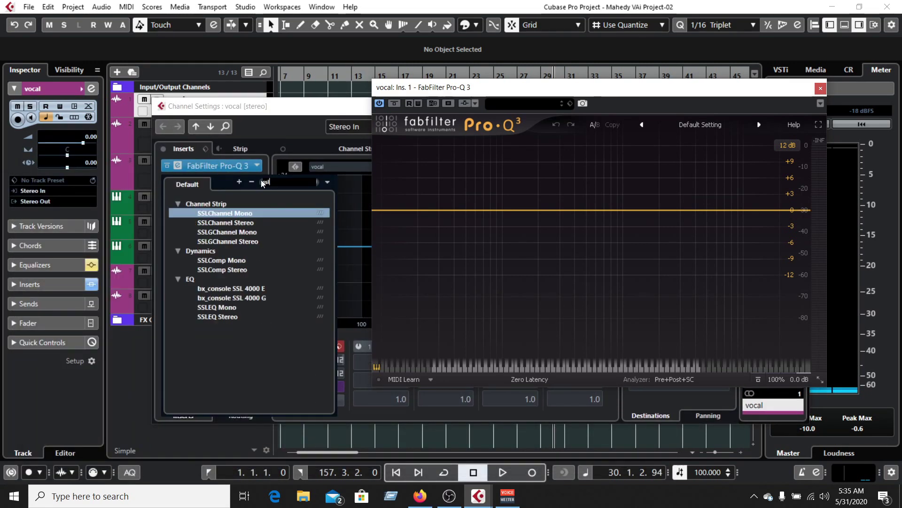
{"action": "left_click", "coordinate": [244, 223]}
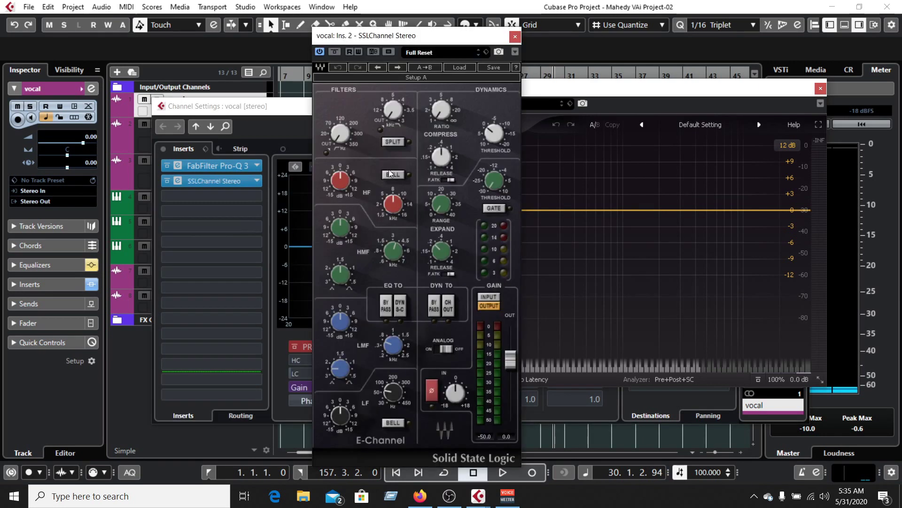
{"action": "left_click_drag", "start_coordinate": [424, 39], "coordinate": [380, 19]}
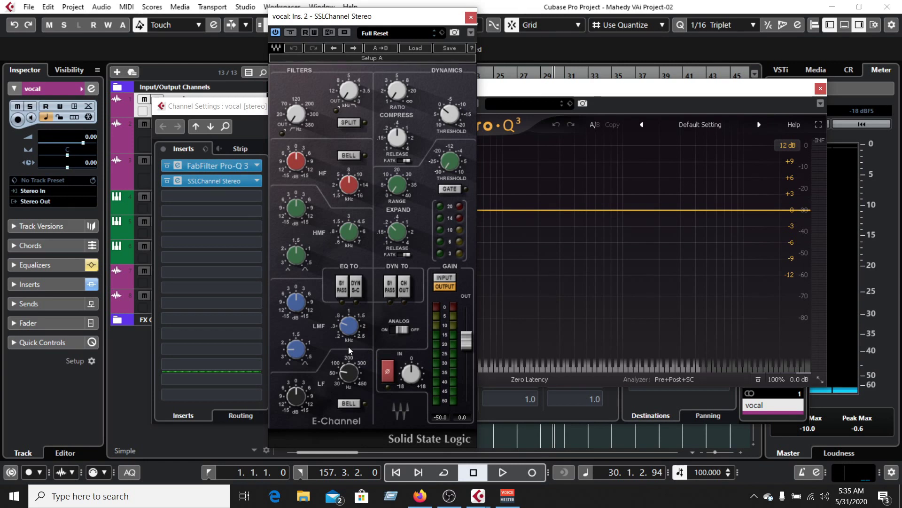
{"action": "left_click", "coordinate": [471, 19]}
- Load the GEQ-10 equalizer into the vocal channel's third insert slot and close its plug-in window
{"action": "left_click", "coordinate": [257, 196]}
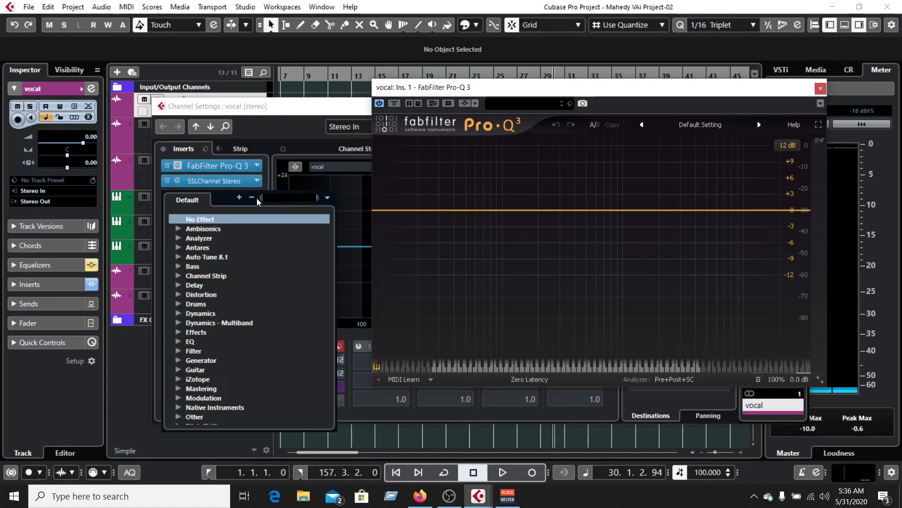
{"action": "left_click", "coordinate": [178, 343]}
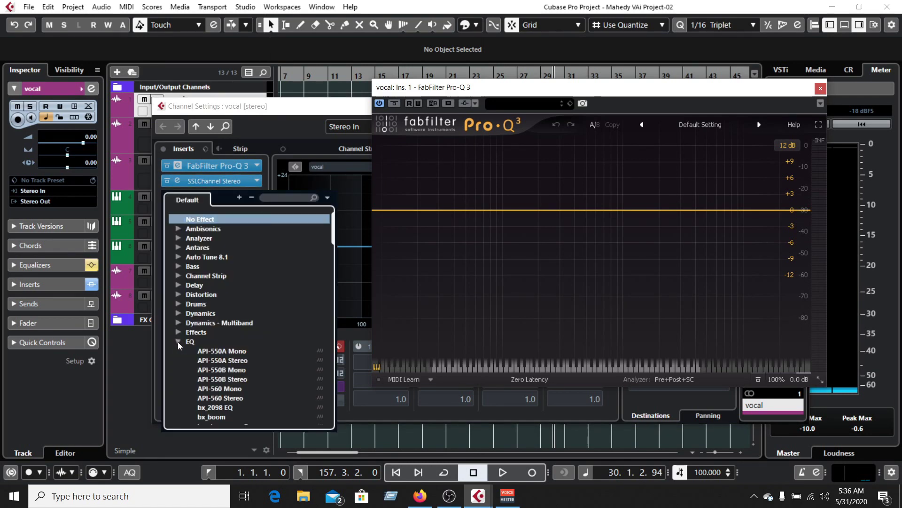
{"action": "scroll", "coordinate": [239, 310], "scroll_direction": "down", "scroll_amount": 5}
{"action": "scroll", "coordinate": [239, 310], "scroll_direction": "down", "scroll_amount": 7}
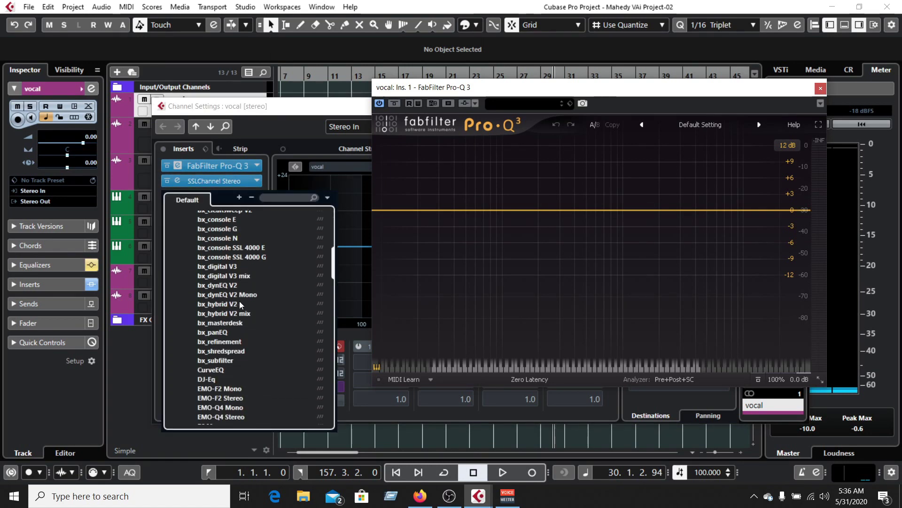
{"action": "scroll", "coordinate": [333, 291], "scroll_direction": "down", "scroll_amount": 5}
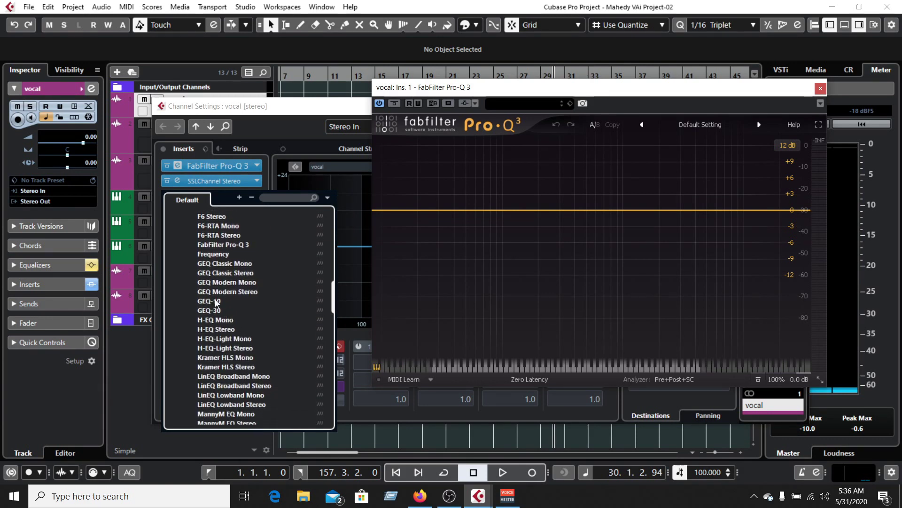
{"action": "left_click", "coordinate": [210, 301]}
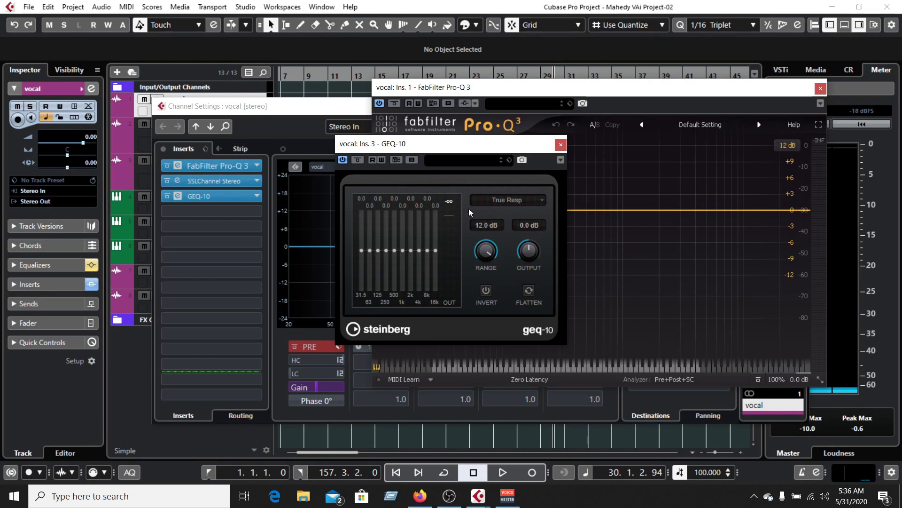
{"action": "left_click", "coordinate": [561, 147]}
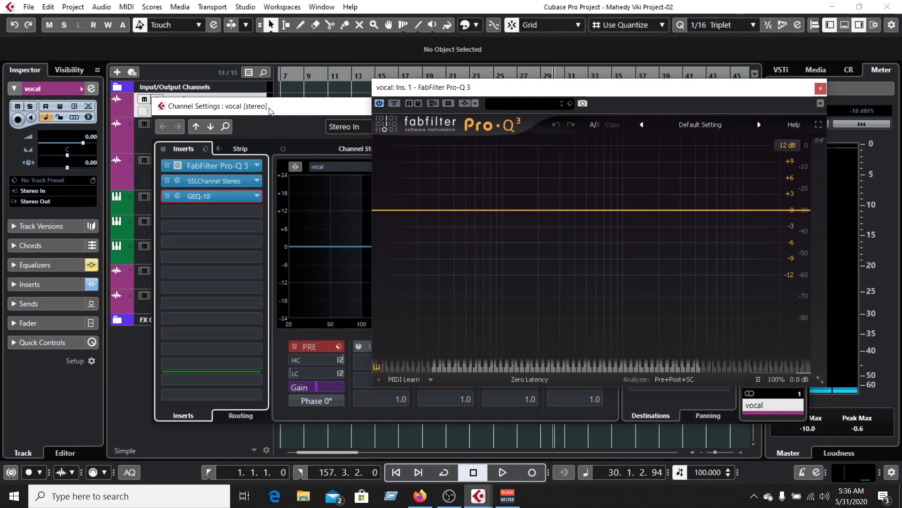
- Bypass the GEQ-10 and SSLChannel Stereo inserts and arrange the Pro-Q 3 window beside the insert list
{"action": "left_click_drag", "start_coordinate": [270, 108], "coordinate": [215, 113]}
{"action": "left_click_drag", "start_coordinate": [498, 91], "coordinate": [282, 111]}
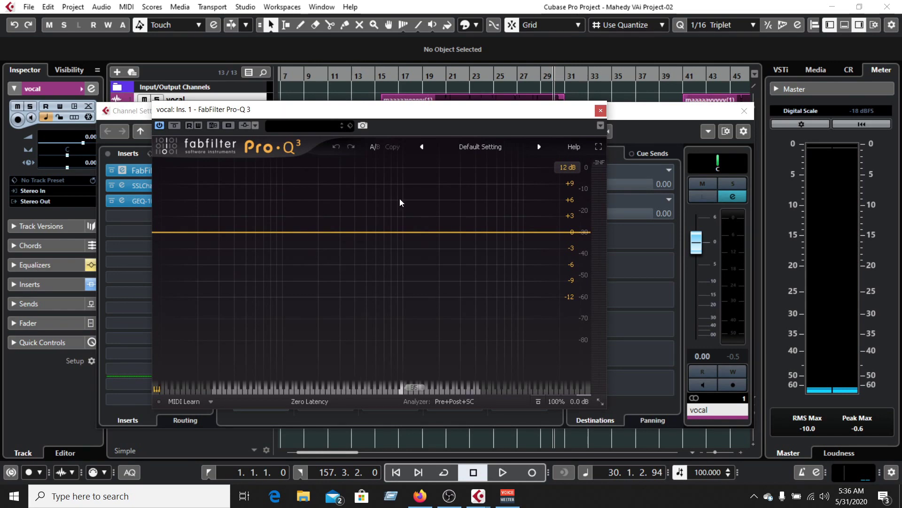
{"action": "left_click_drag", "start_coordinate": [256, 117], "coordinate": [295, 116]}
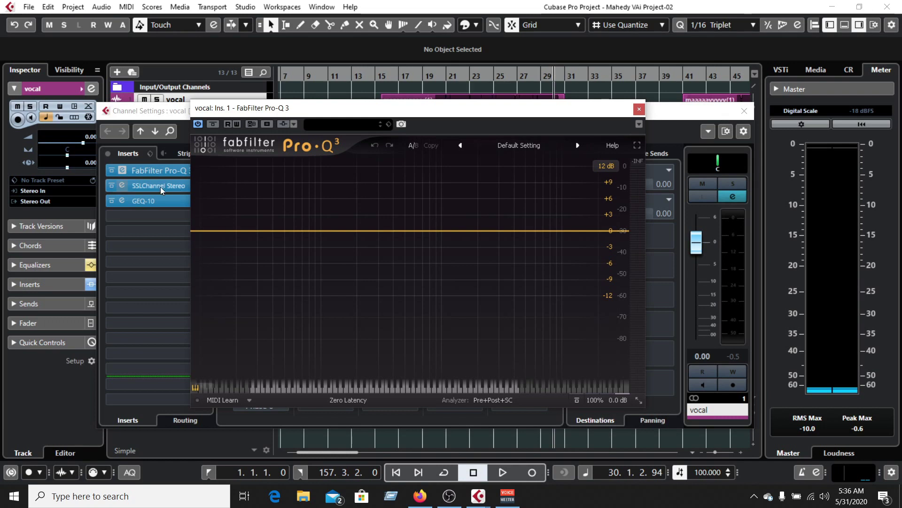
{"action": "left_click", "coordinate": [111, 201]}
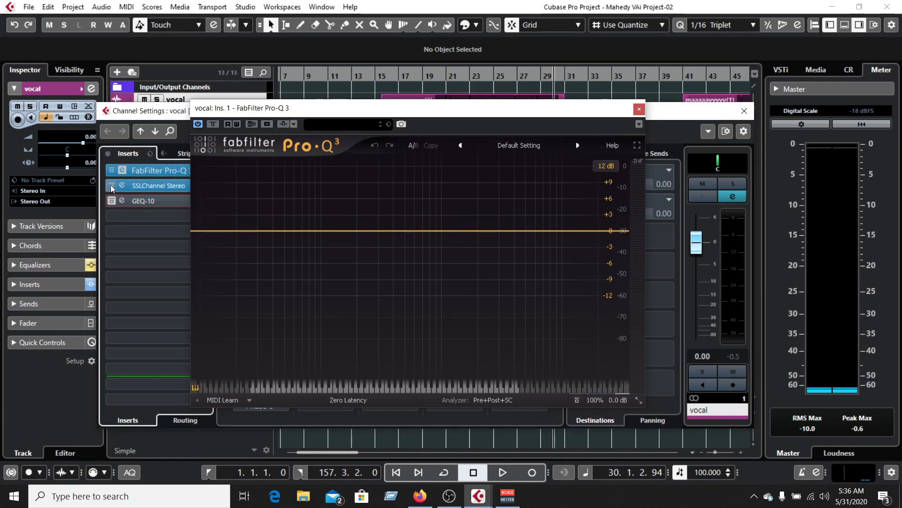
{"action": "left_click_drag", "start_coordinate": [337, 110], "coordinate": [395, 109]}
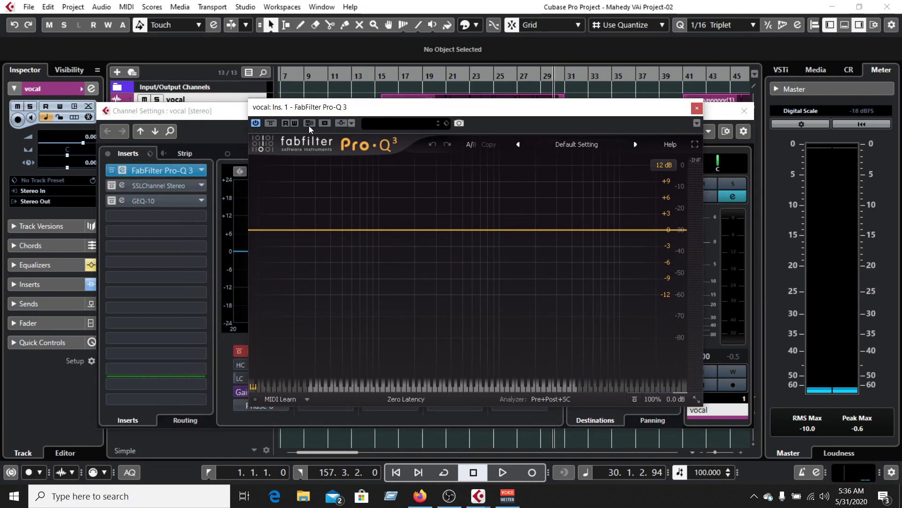
- Check the Pro-Q 3 presets and add a low shelf and two bell bands with slight cuts across the curve
{"action": "left_click", "coordinate": [574, 145]}
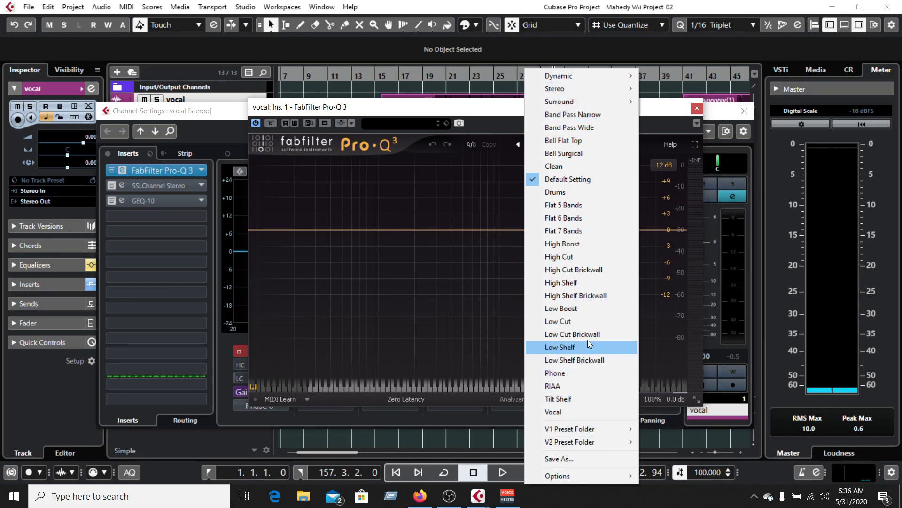
{"action": "left_click", "coordinate": [459, 115]}
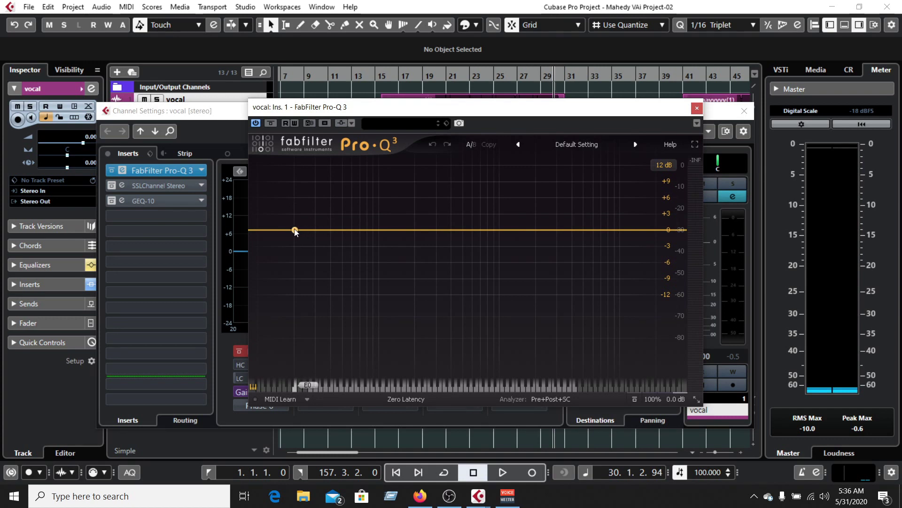
{"action": "left_click_drag", "start_coordinate": [295, 230], "coordinate": [297, 233]}
{"action": "left_click", "coordinate": [423, 231]}
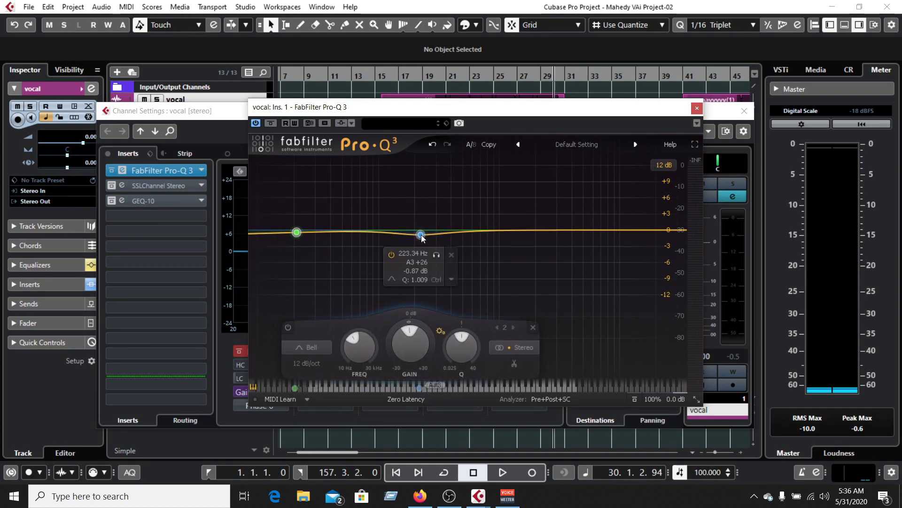
{"action": "left_click", "coordinate": [612, 230]}
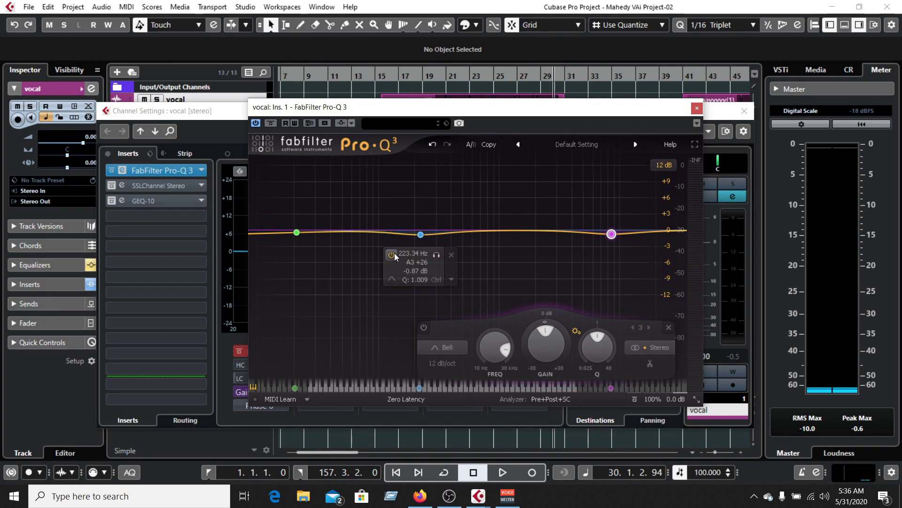
- Delete all three bands from the Pro-Q 3 curve
{"action": "left_click", "coordinate": [436, 255]}
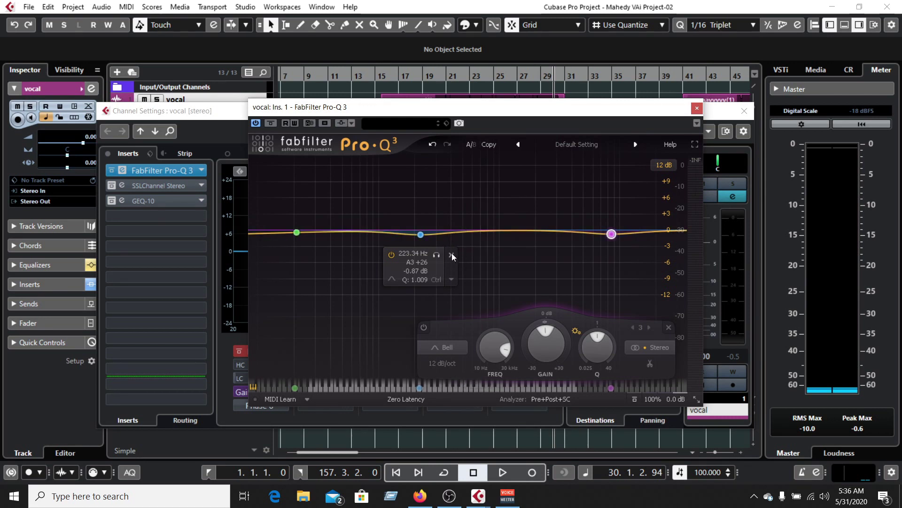
{"action": "left_click", "coordinate": [452, 255]}
{"action": "left_click", "coordinate": [642, 254]}
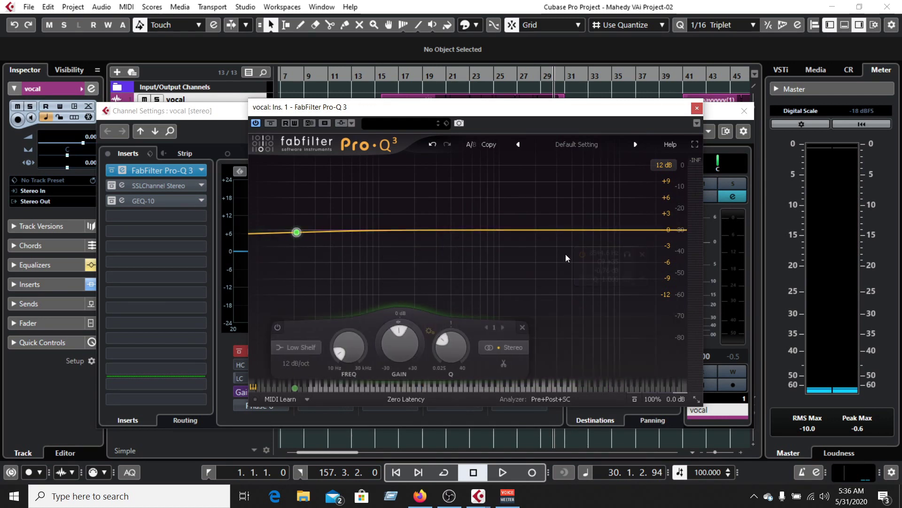
{"action": "left_click", "coordinate": [327, 254]}
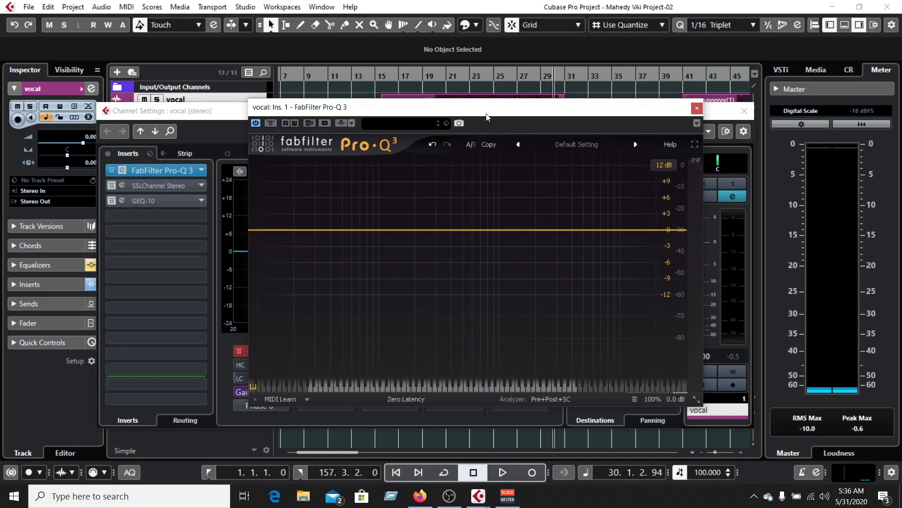
- Move the Pro-Q 3 and channel settings windows below the vocal track and place the playback cursor at about bar 15
{"action": "left_click_drag", "start_coordinate": [450, 112], "coordinate": [463, 201]}
{"action": "left_click_drag", "start_coordinate": [362, 111], "coordinate": [380, 176]}
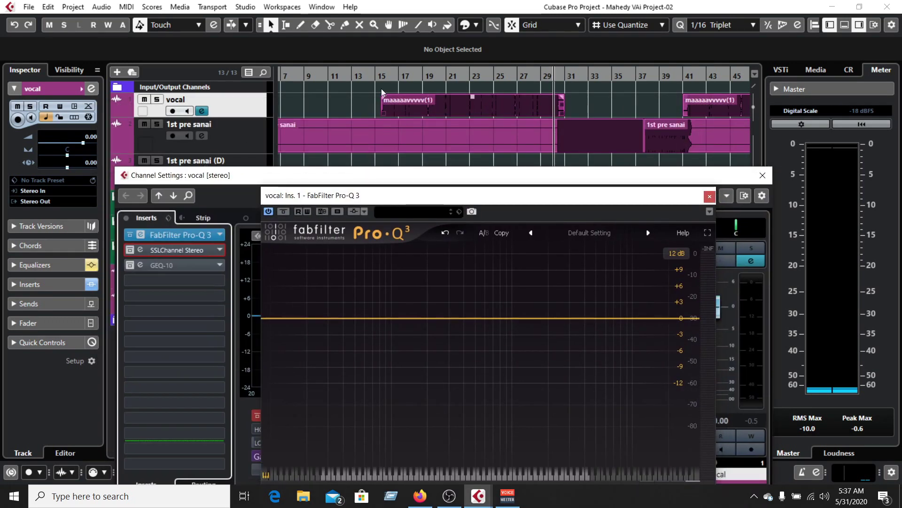
{"action": "left_click", "coordinate": [379, 73]}
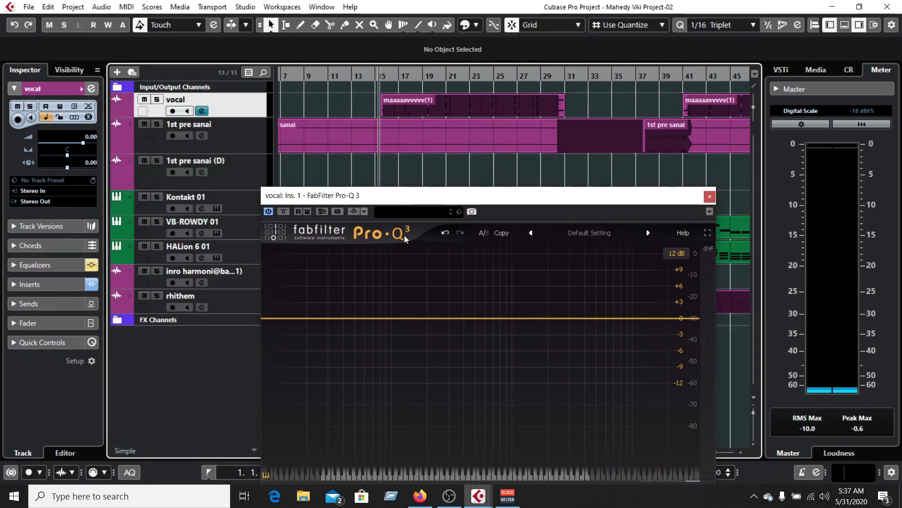
- Play back the vocal, solo its track and move the Pro-Q 3 window higher over the project
{"action": "key", "text": "space"}
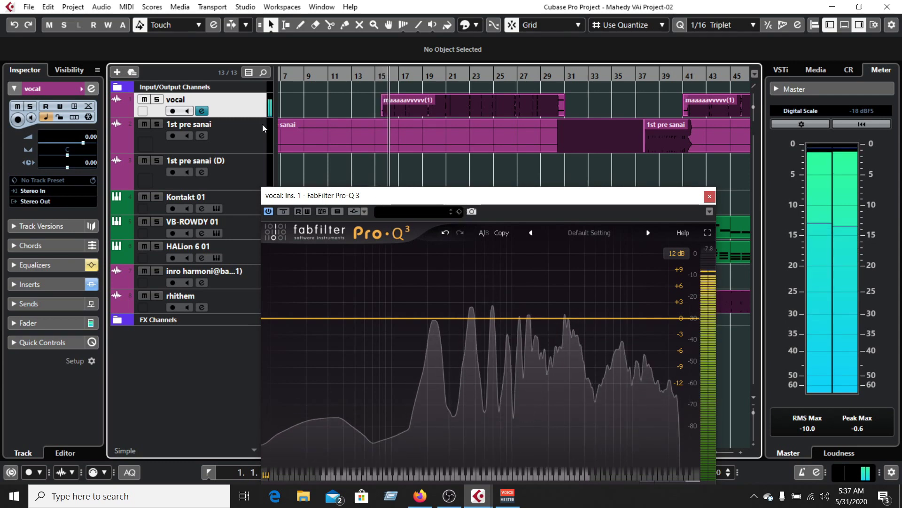
{"action": "key", "text": "s"}
{"action": "left_click_drag", "start_coordinate": [450, 196], "coordinate": [485, 146]}
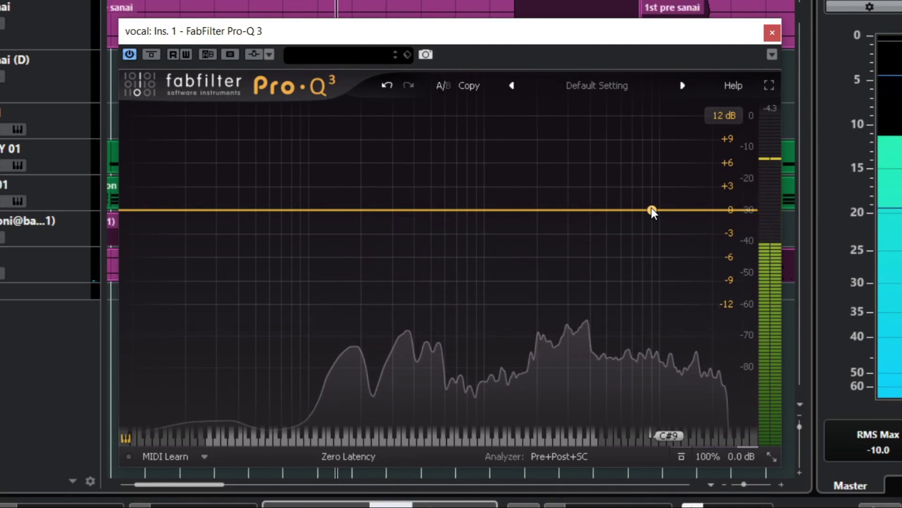
- Play short passages of the vocal and examine its frequency spectrum in Pro-Q 3
{"action": "key", "text": "space"}
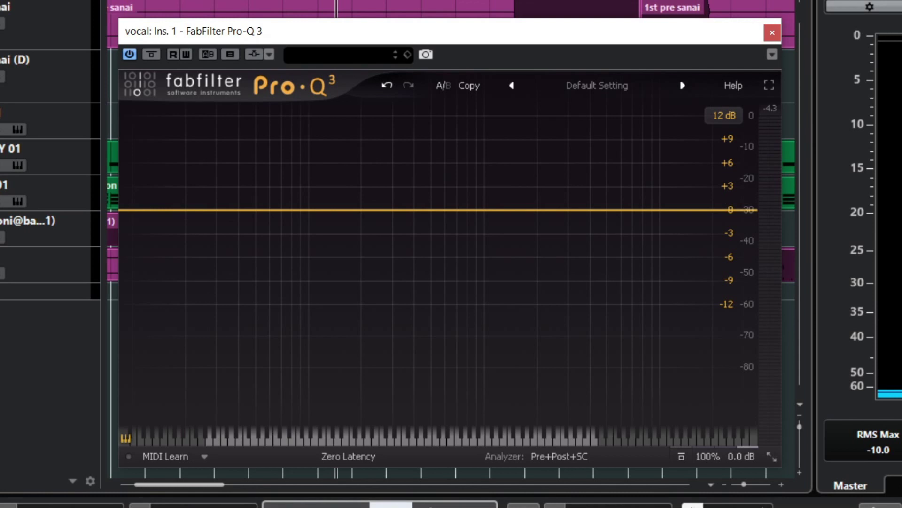
{"action": "key", "text": "space"}
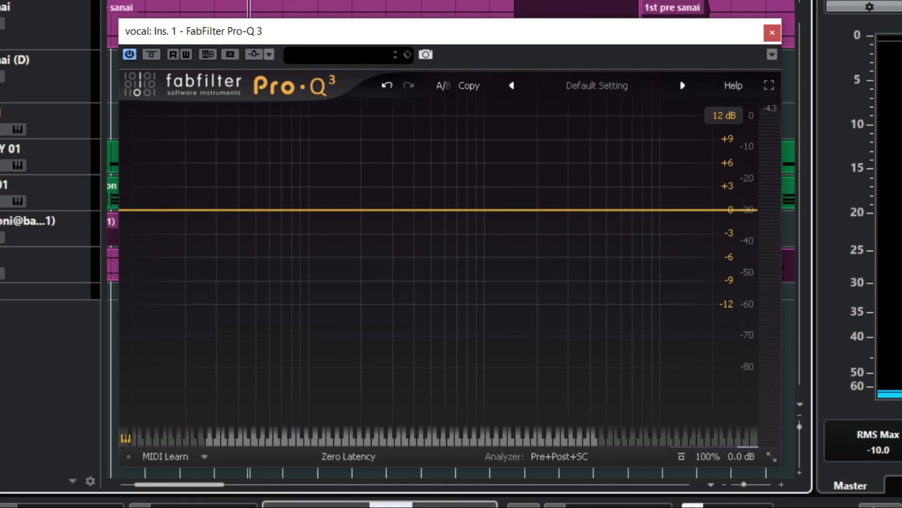
{"action": "key", "text": "space"}
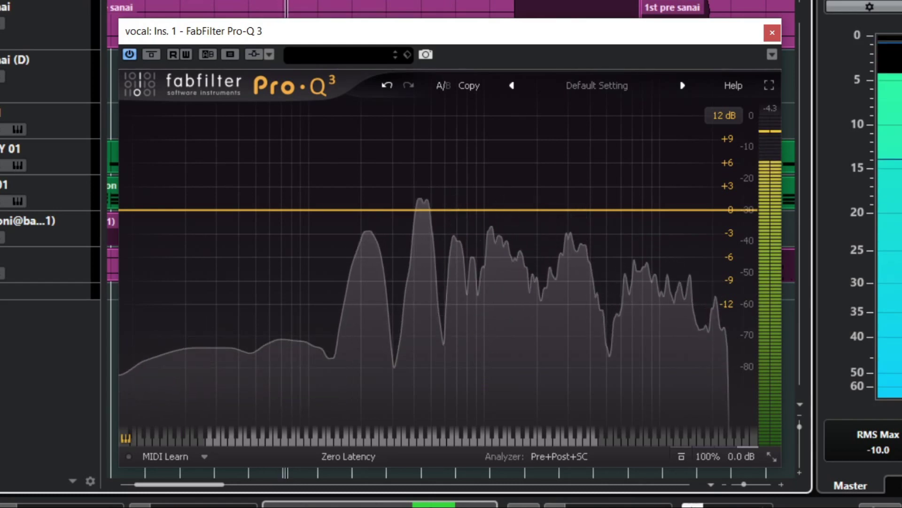
{"action": "key", "text": "space"}
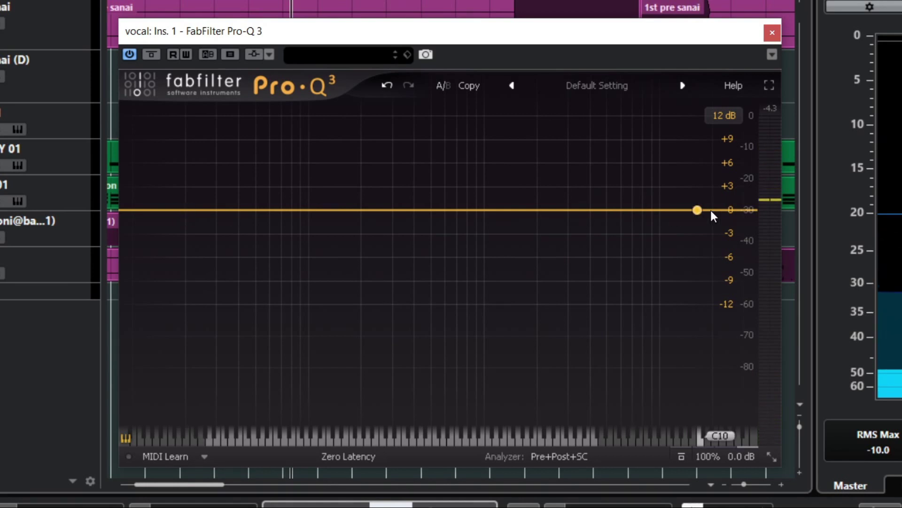
- Add a band at about 9242 Hz to the Pro-Q 3 curve and change its shape to High Cut
{"action": "left_click", "coordinate": [654, 214]}
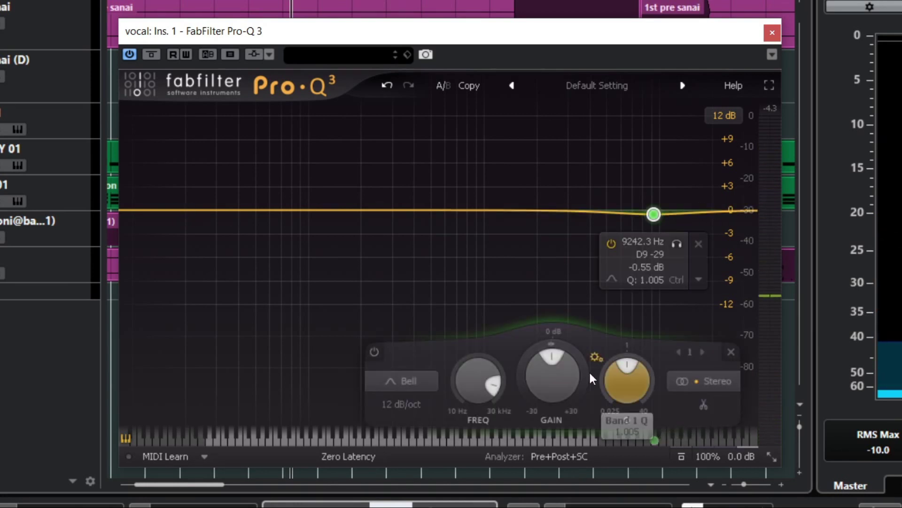
{"action": "left_click", "coordinate": [419, 377]}
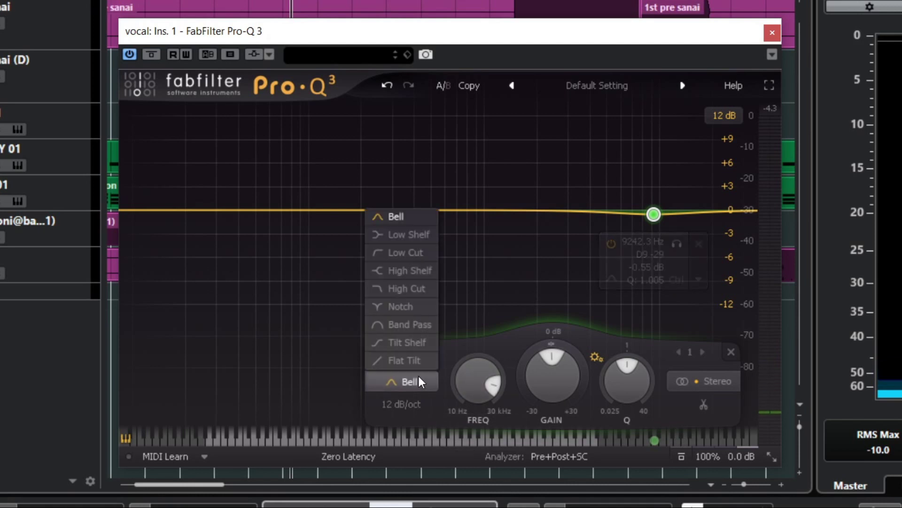
{"action": "left_click", "coordinate": [412, 291]}
{"action": "mouse_move", "coordinate": [658, 216]}
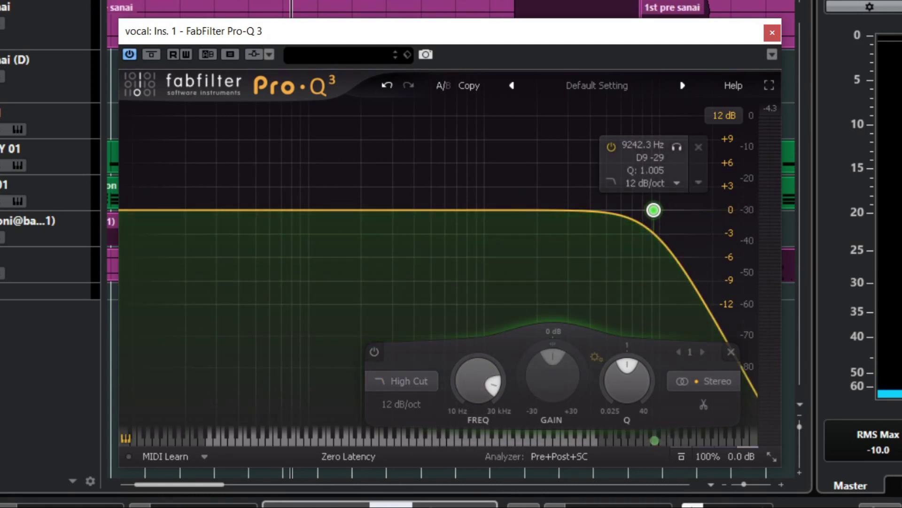
- Compare the vocal with the high cut band switched off and on during playback
{"action": "key", "text": "space"}
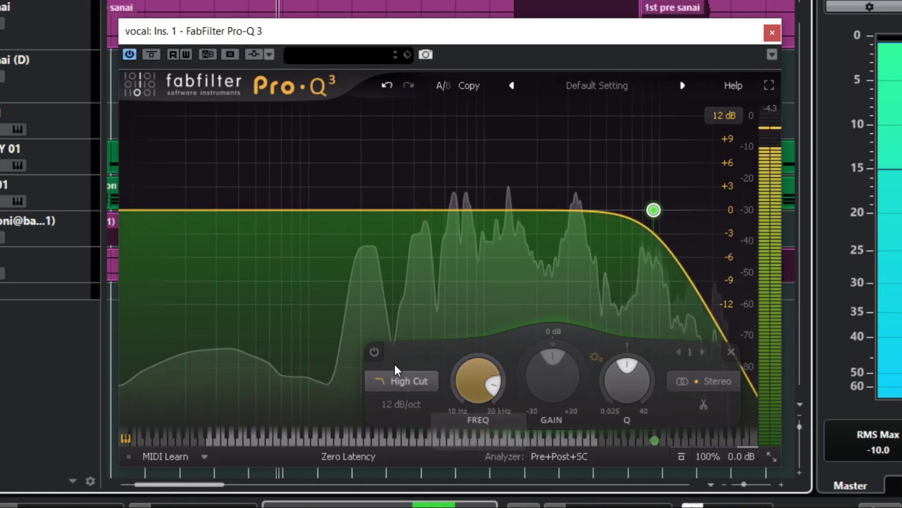
{"action": "left_click", "coordinate": [373, 353]}
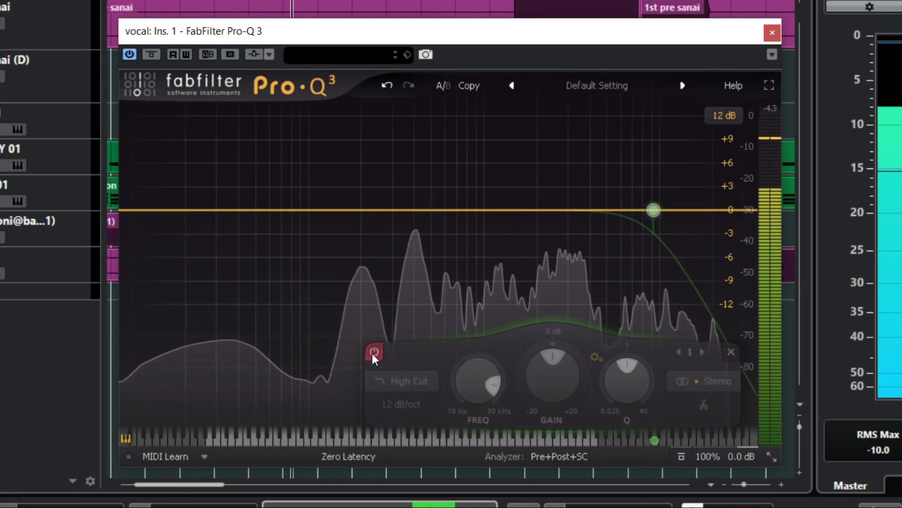
{"action": "left_click", "coordinate": [374, 353]}
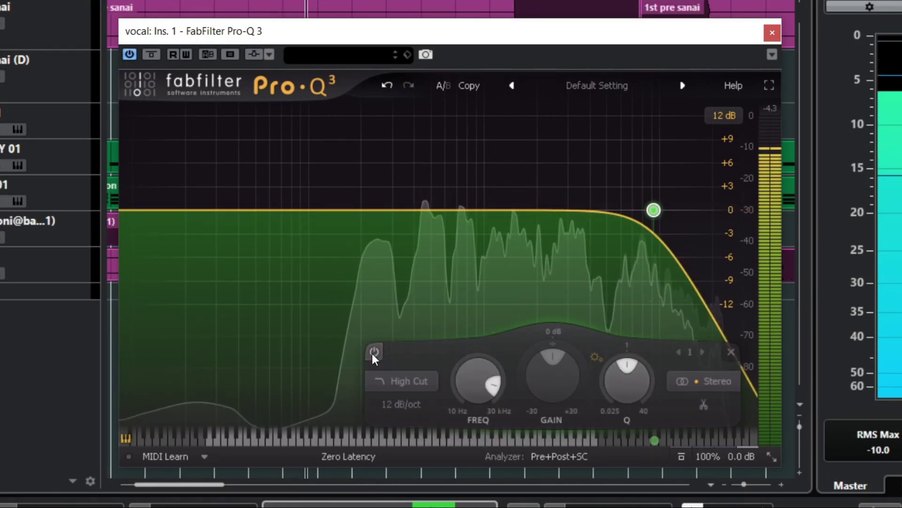
{"action": "key", "text": "space"}
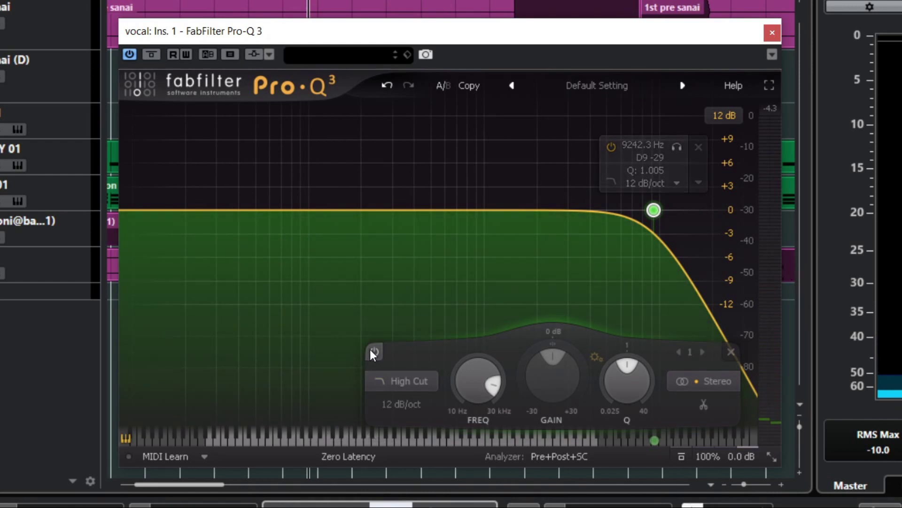
{"action": "key", "text": "space"}
{"action": "left_click", "coordinate": [374, 352]}
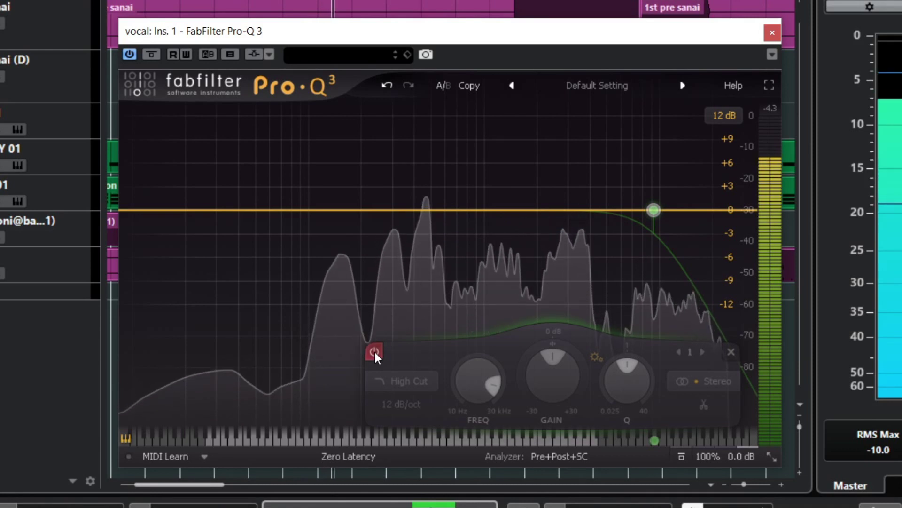
{"action": "left_click", "coordinate": [374, 352]}
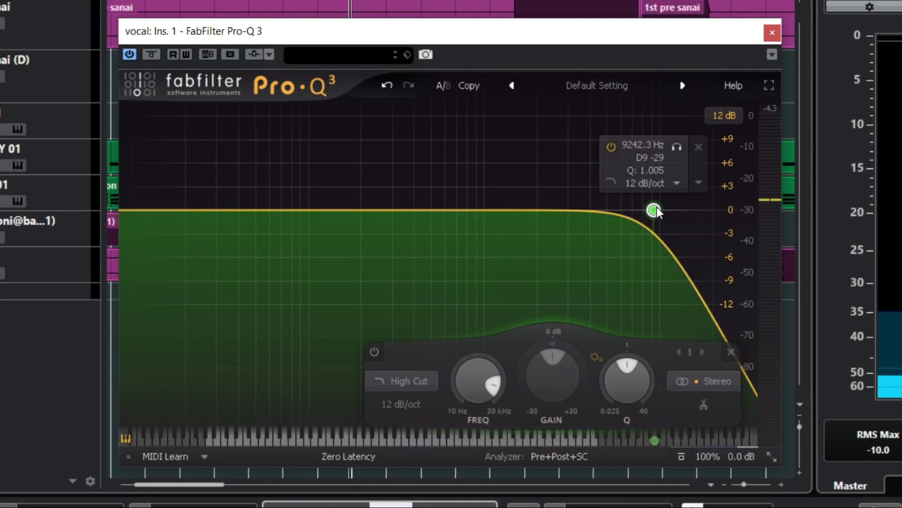
- Move the high cut band to about 12938 Hz and audition that band on its own
{"action": "left_click_drag", "start_coordinate": [661, 207], "coordinate": [686, 209]}
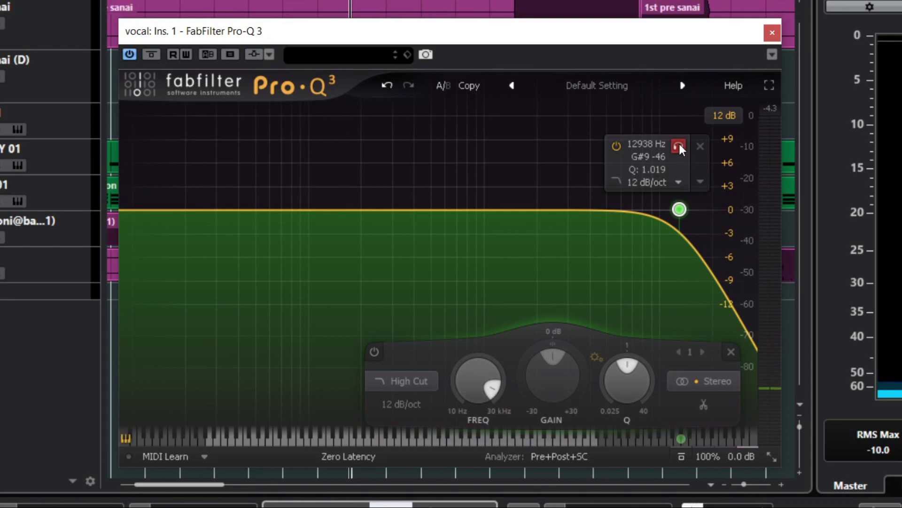
{"action": "left_click_drag", "start_coordinate": [676, 144], "coordinate": [678, 145]}
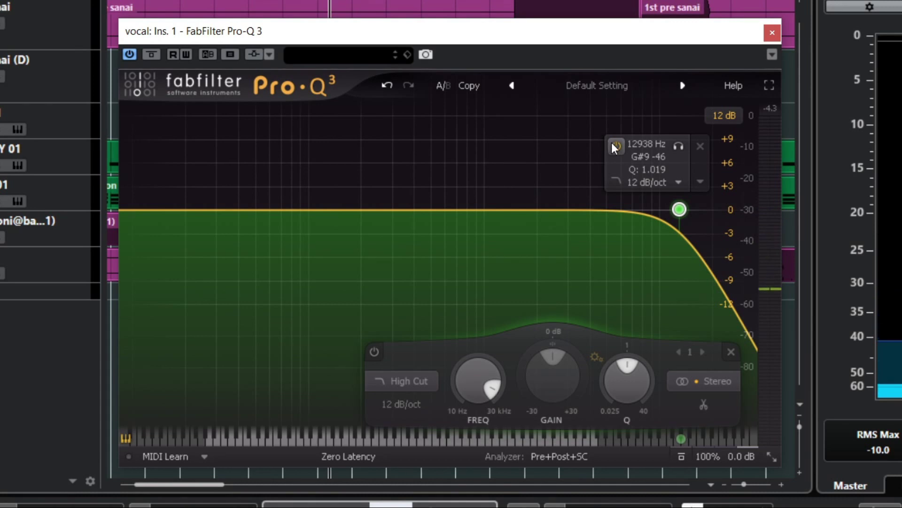
{"action": "left_click_drag", "start_coordinate": [678, 146], "coordinate": [682, 146]}
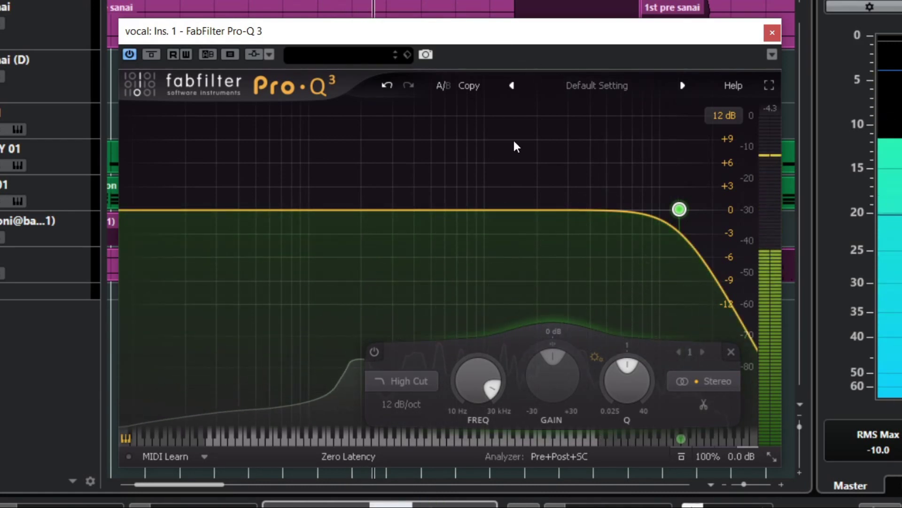
- Add a low band at about 20 Hz with about +2.5 dB gain, try High Cut, and set its shape to Bell
{"action": "left_click_drag", "start_coordinate": [179, 207], "coordinate": [184, 194]}
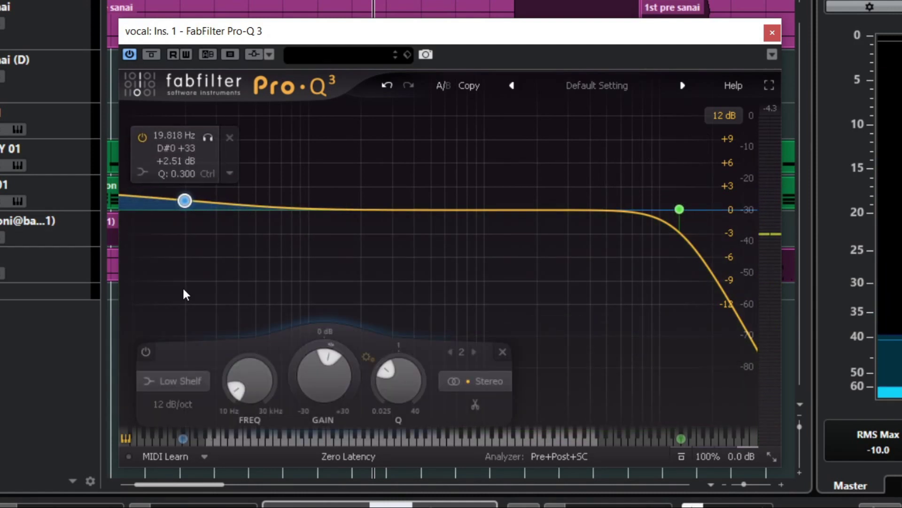
{"action": "left_click", "coordinate": [182, 381]}
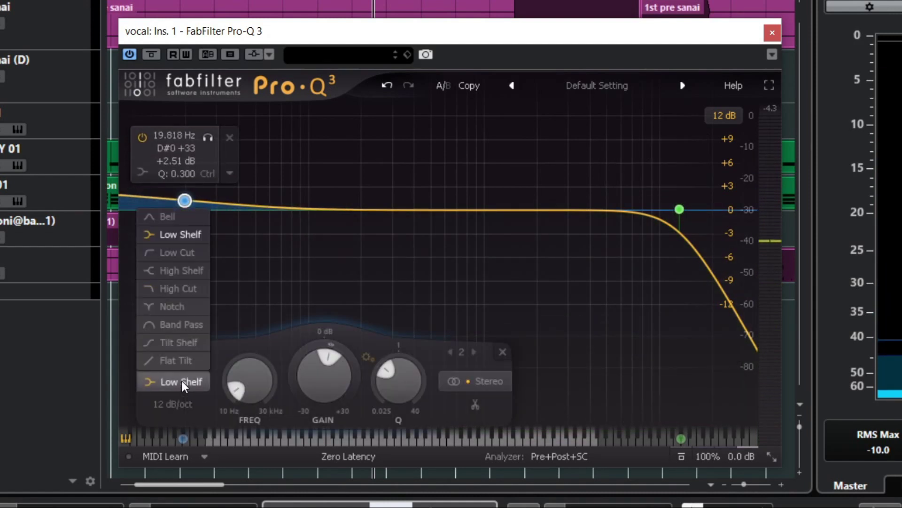
{"action": "left_click", "coordinate": [182, 289]}
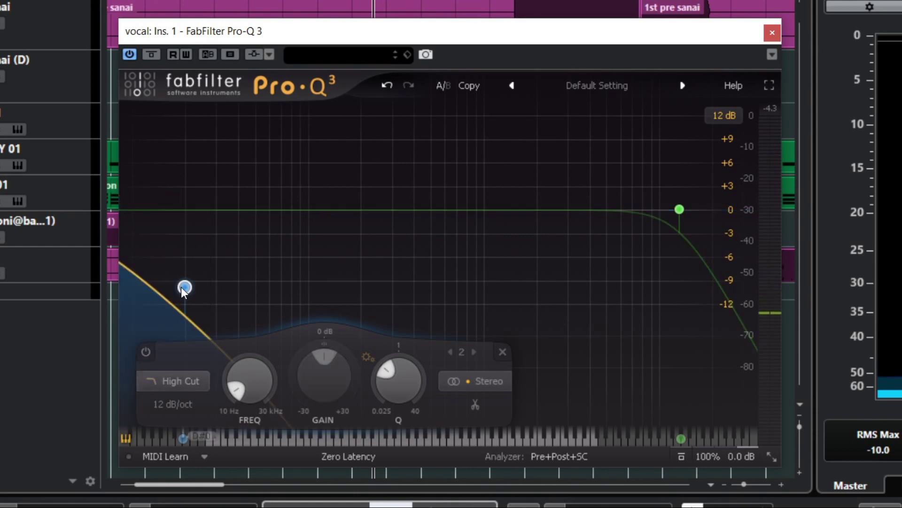
{"action": "left_click", "coordinate": [185, 383]}
{"action": "left_click", "coordinate": [168, 218]}
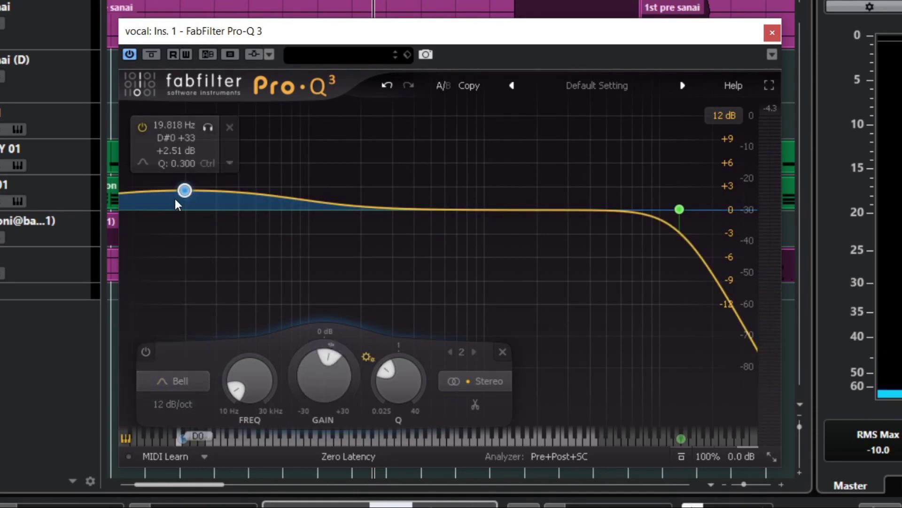
- Move the low bell to about 15 Hz with a gain near 0 dB and an upward dynamic range, and audition it on its own
{"action": "mouse_move", "coordinate": [184, 191]}
{"action": "left_mouse_down"}
{"action": "mouse_move", "coordinate": [151, 186]}
{"action": "mouse_move", "coordinate": [169, 171]}
{"action": "mouse_move", "coordinate": [183, 180]}
{"action": "left_mouse_up"}
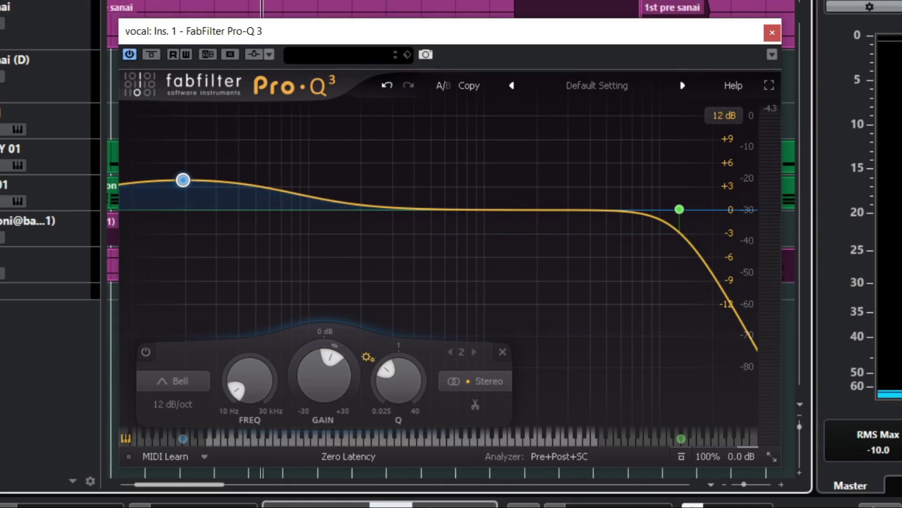
{"action": "key", "text": "space"}
{"action": "left_click_drag", "start_coordinate": [183, 179], "coordinate": [160, 171]}
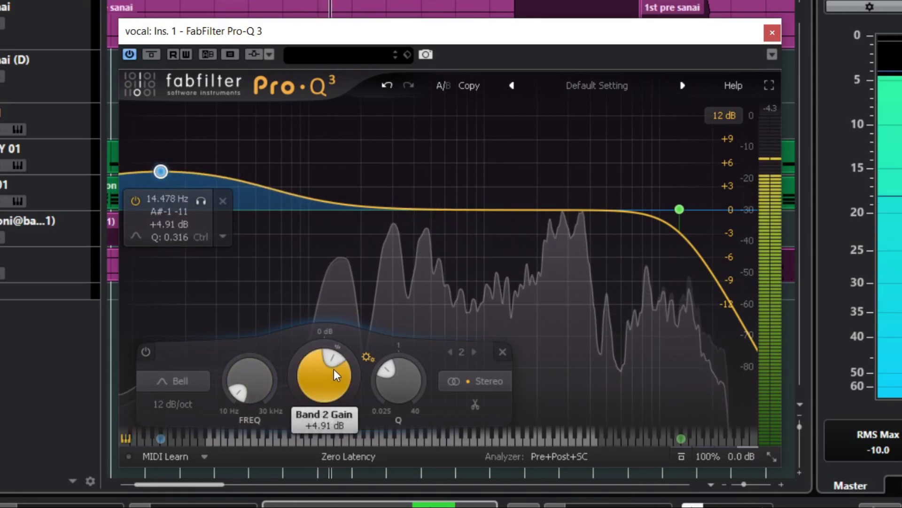
{"action": "left_click_drag", "start_coordinate": [297, 357], "coordinate": [302, 385]}
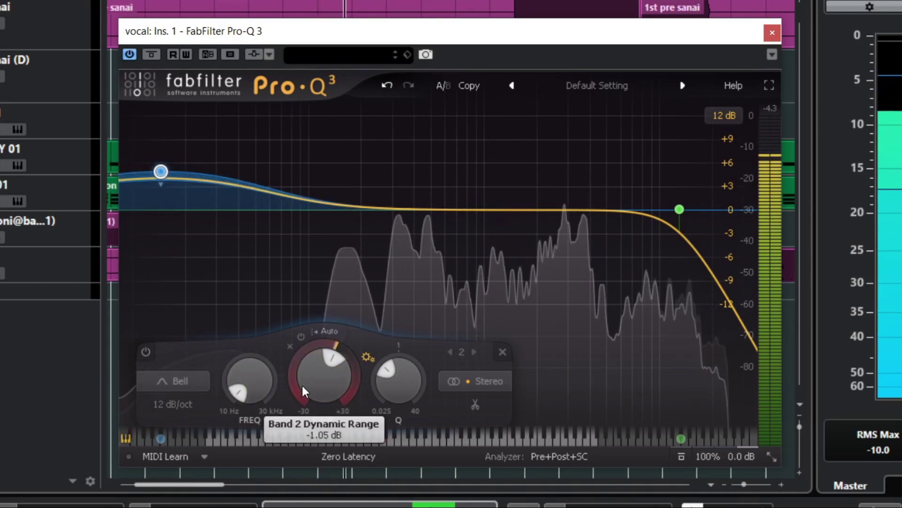
{"action": "mouse_move", "coordinate": [155, 174]}
{"action": "left_mouse_down"}
{"action": "mouse_move", "coordinate": [160, 233]}
{"action": "mouse_move", "coordinate": [167, 173]}
{"action": "left_mouse_up"}
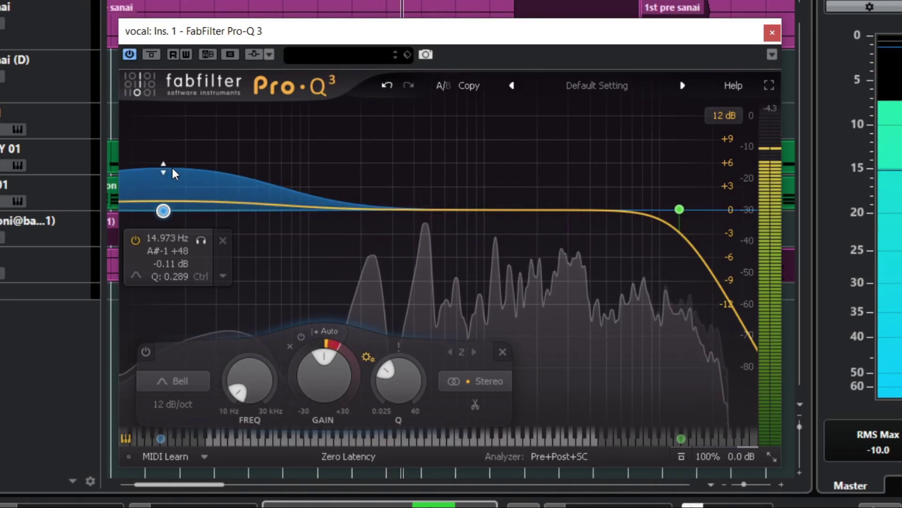
{"action": "left_click", "coordinate": [202, 241]}
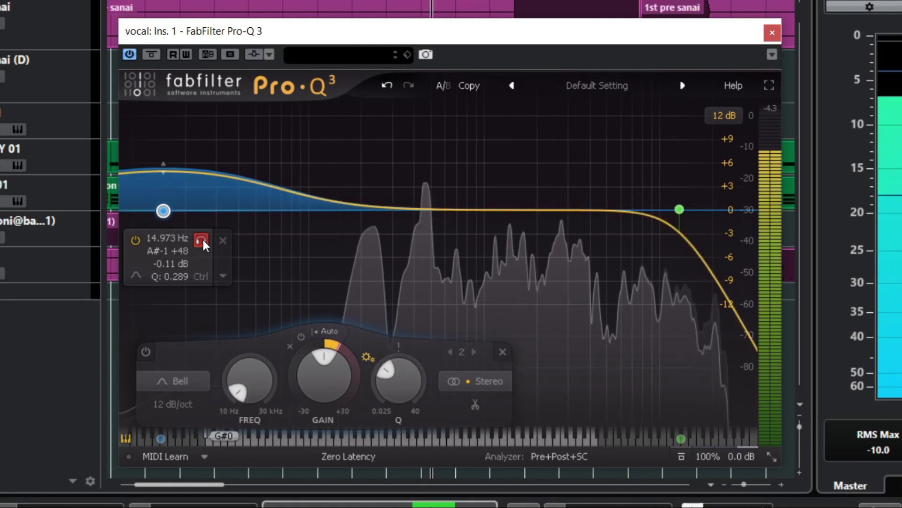
{"action": "left_click", "coordinate": [203, 240]}
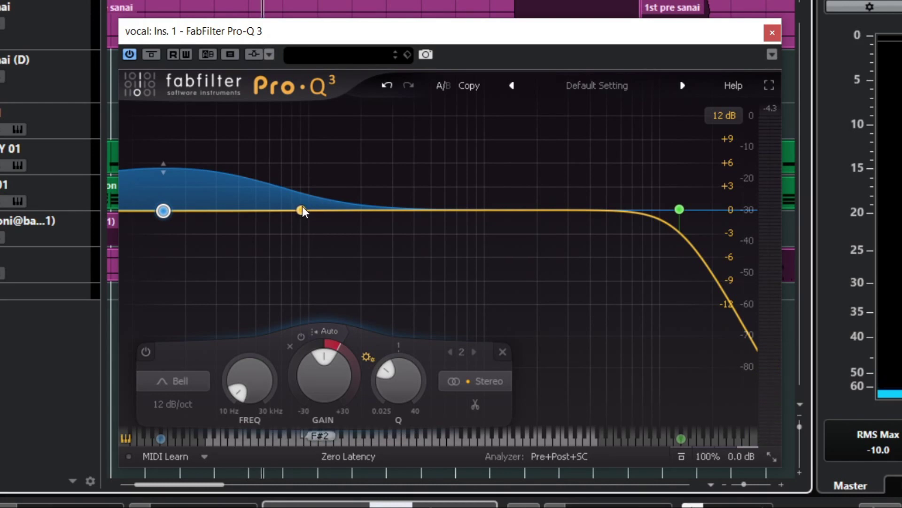
- Add a bell boost of about 4.5 dB just below 100 Hz and a bell cut of about 2.2 dB at about 820 Hz
{"action": "left_click_drag", "start_coordinate": [306, 202], "coordinate": [307, 201]}
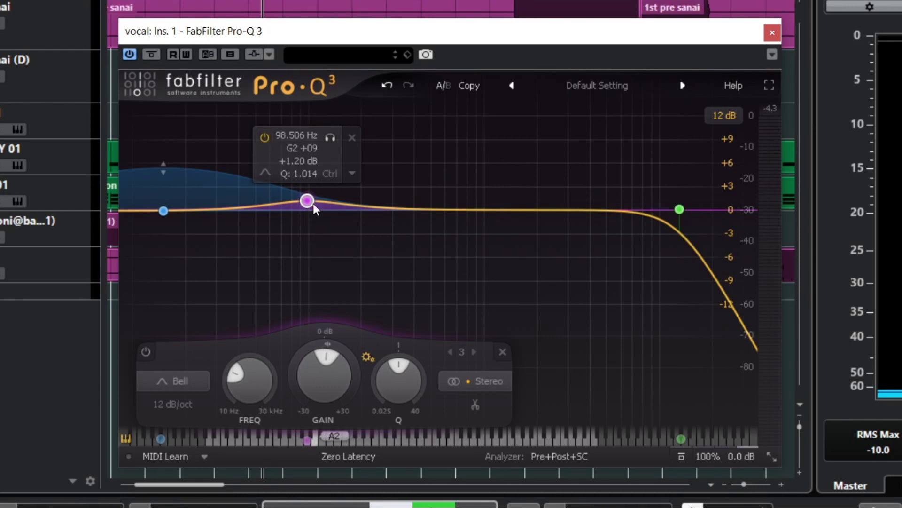
{"action": "left_click_drag", "start_coordinate": [306, 201], "coordinate": [303, 176]}
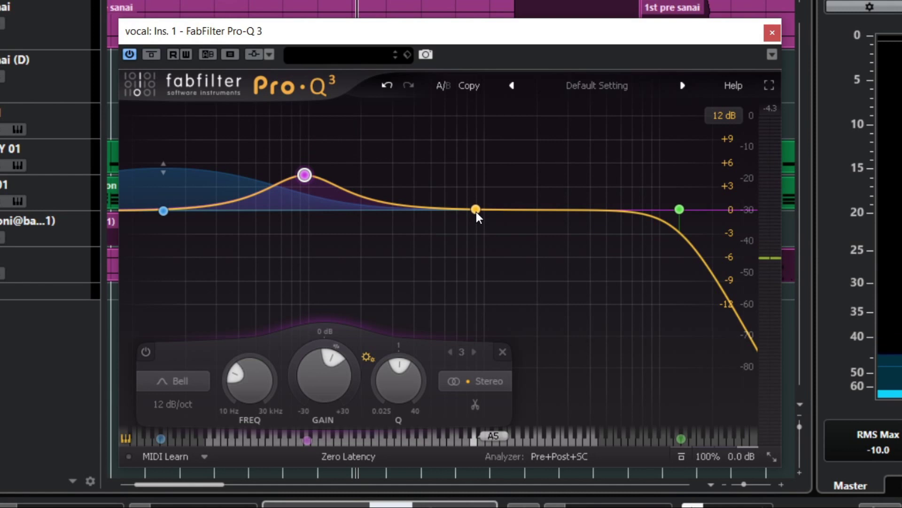
{"action": "left_click_drag", "start_coordinate": [467, 208], "coordinate": [469, 188]}
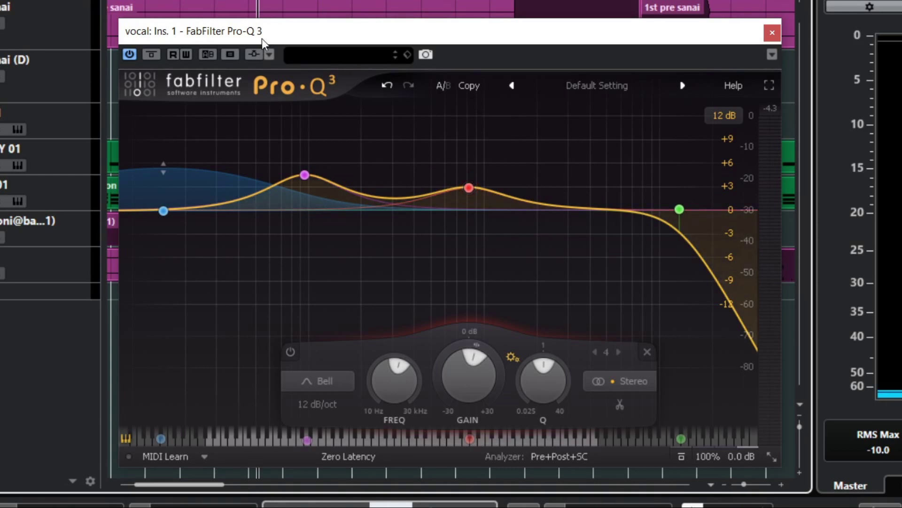
{"action": "key", "text": "space"}
{"action": "left_click_drag", "start_coordinate": [472, 188], "coordinate": [470, 227]}
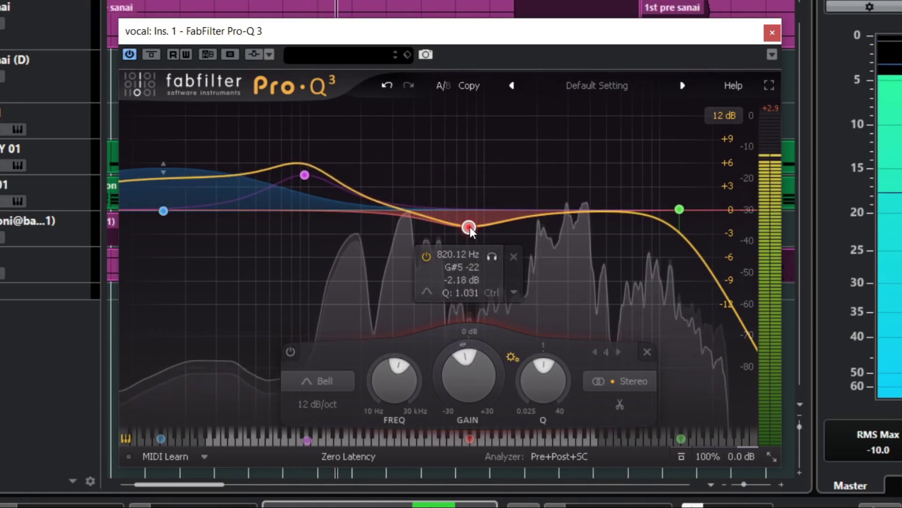
- Lower the high cut band to about 12096 Hz and bypass Pro-Q 3 to compare the vocal without the EQ
{"action": "mouse_move", "coordinate": [680, 208]}
{"action": "left_mouse_down"}
{"action": "mouse_move", "coordinate": [472, 213]}
{"action": "mouse_move", "coordinate": [691, 210]}
{"action": "mouse_move", "coordinate": [675, 210]}
{"action": "left_mouse_up"}
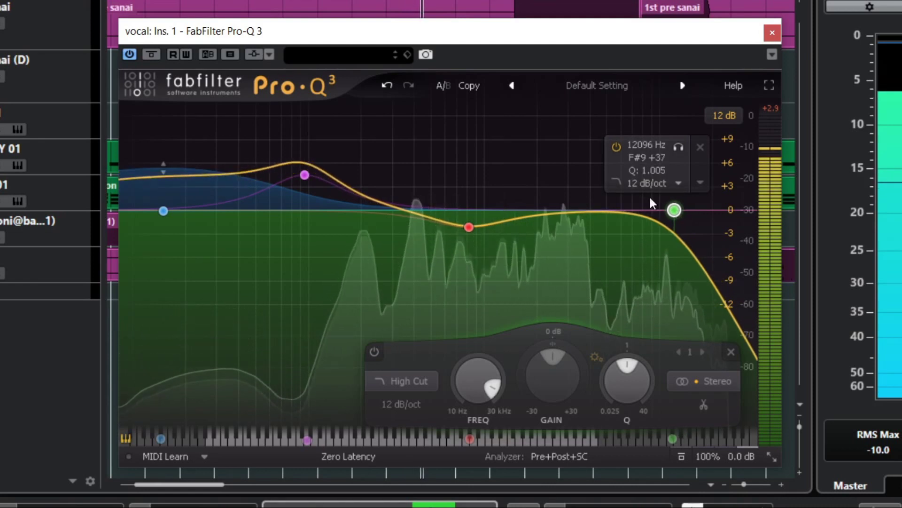
{"action": "mouse_move", "coordinate": [490, 231]}
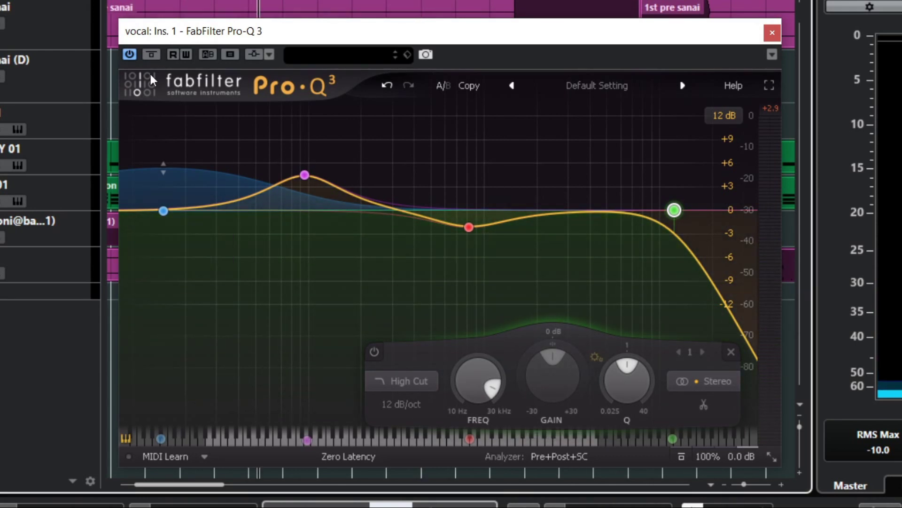
{"action": "left_click", "coordinate": [151, 55]}
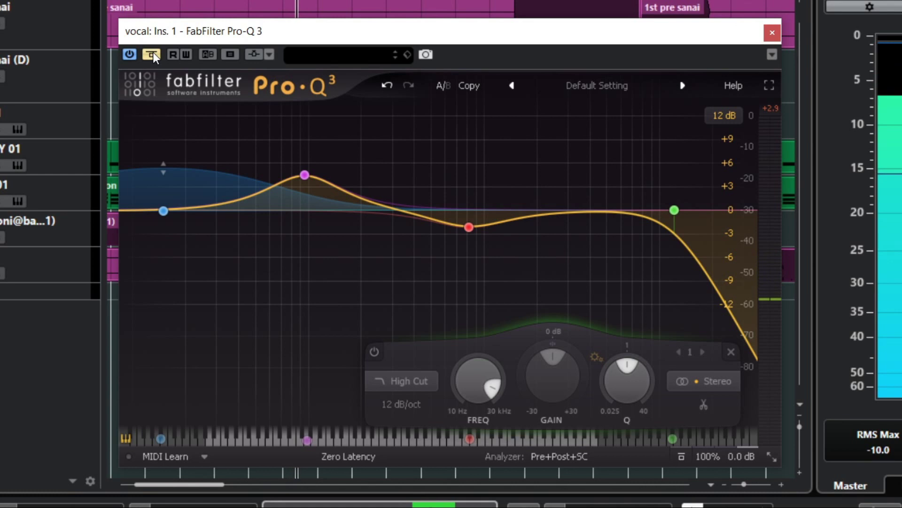
- Compare the vocal with Pro-Q 3 bypassed and active during playback, leave the EQ active, and stop playback
{"action": "left_click", "coordinate": [153, 51]}
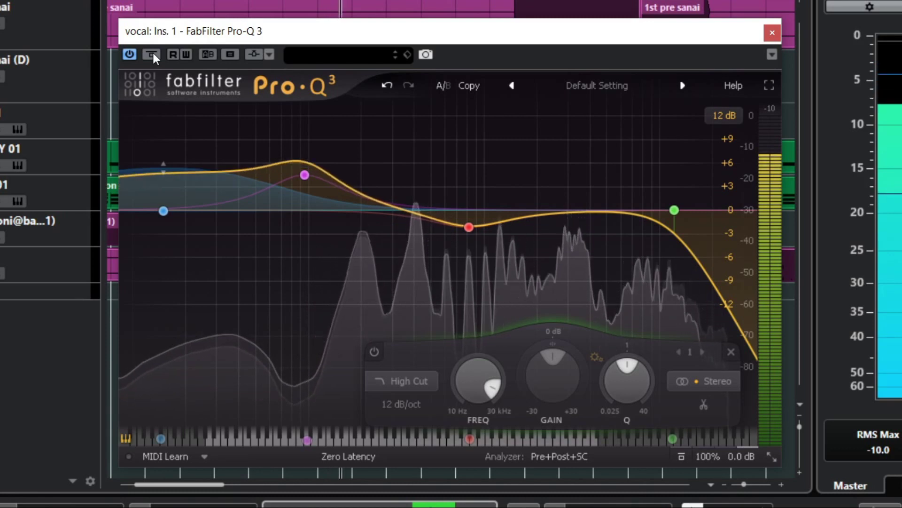
{"action": "left_click", "coordinate": [153, 53]}
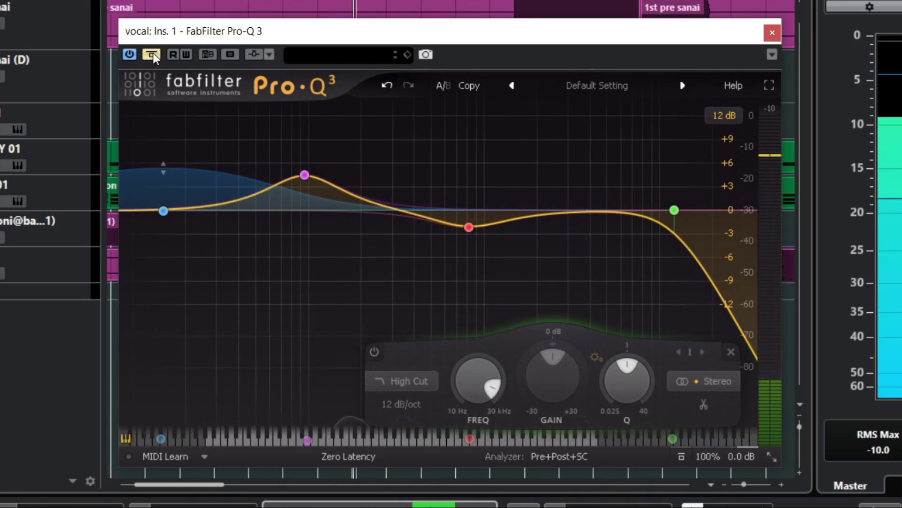
{"action": "left_click", "coordinate": [153, 53]}
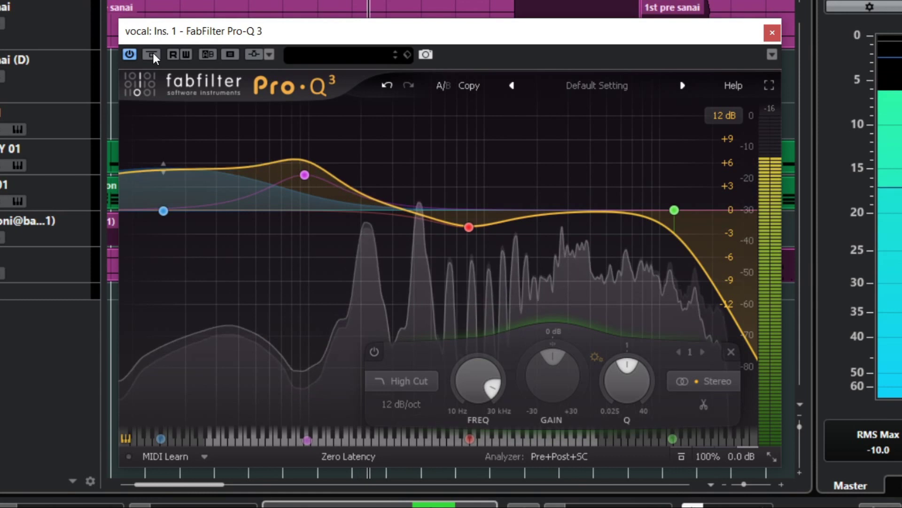
{"action": "key", "text": "space"}
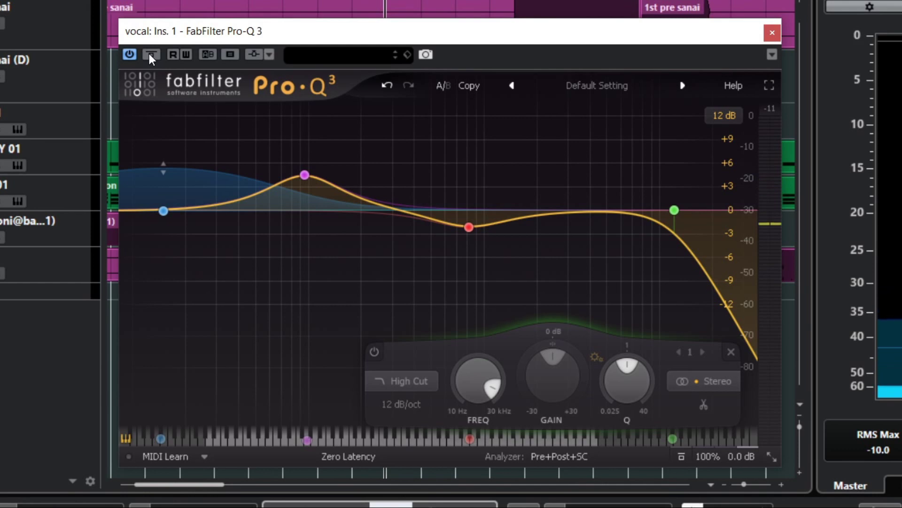
{"action": "key", "text": "space"}
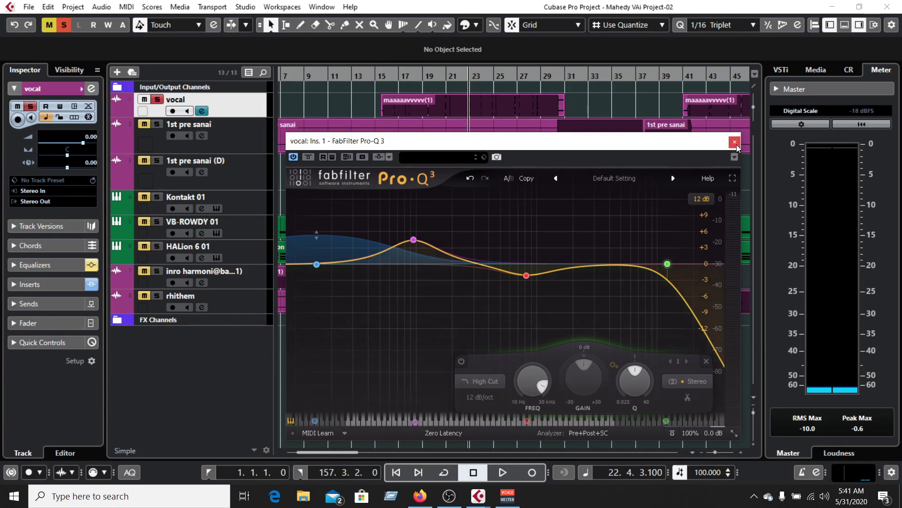
- Close Pro-Q 3 and open the SSLChannel Stereo insert from the vocal's channel settings, leaving only the plug-in window open
{"action": "left_click", "coordinate": [771, 32]}
{"action": "left_click", "coordinate": [200, 111]}
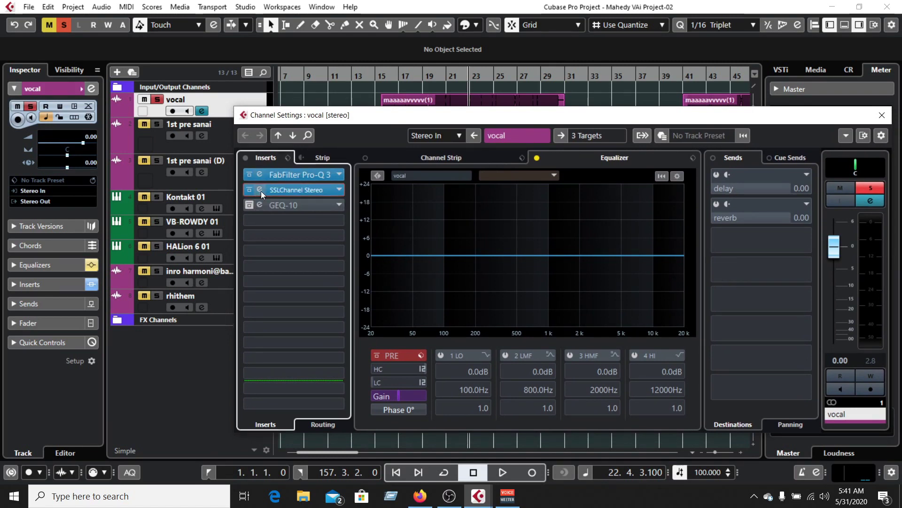
{"action": "left_click", "coordinate": [261, 190]}
{"action": "left_click_drag", "start_coordinate": [362, 19], "coordinate": [397, 52]}
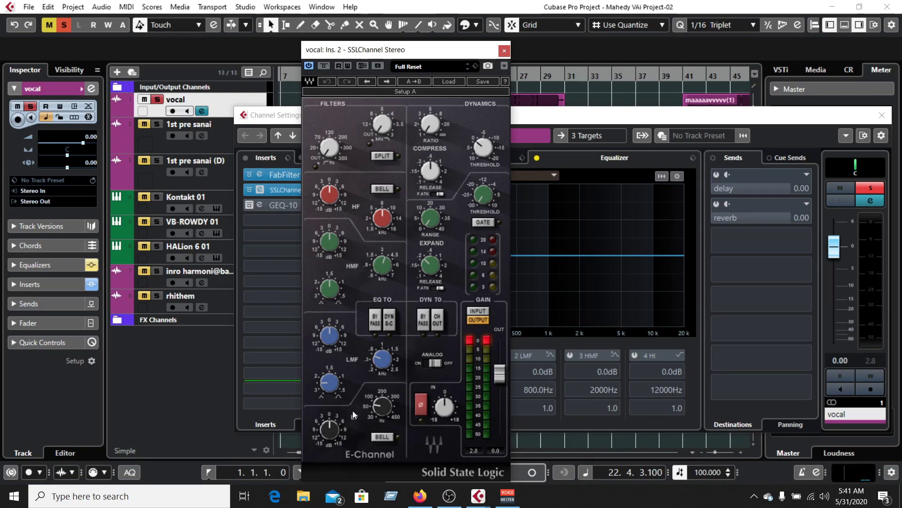
{"action": "left_click_drag", "start_coordinate": [553, 121], "coordinate": [375, 177]}
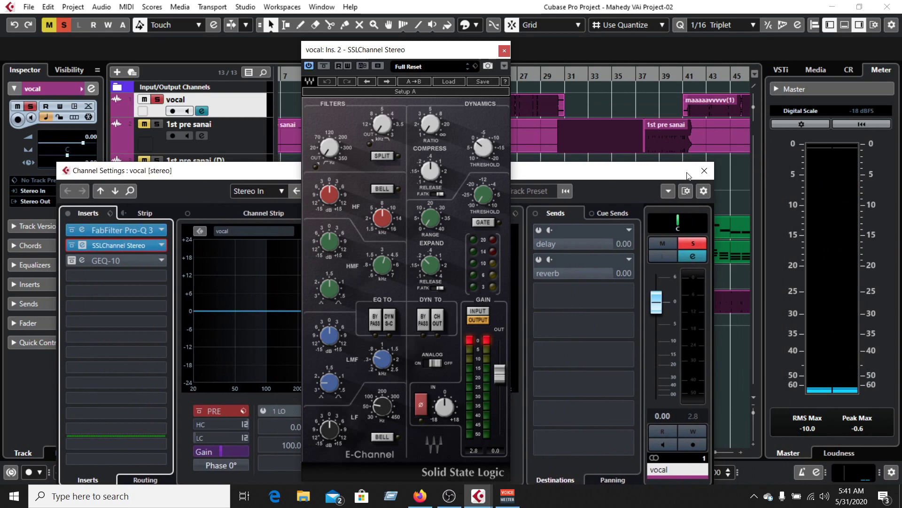
{"action": "left_click", "coordinate": [704, 171]}
{"action": "left_click_drag", "start_coordinate": [376, 50], "coordinate": [491, 62]}
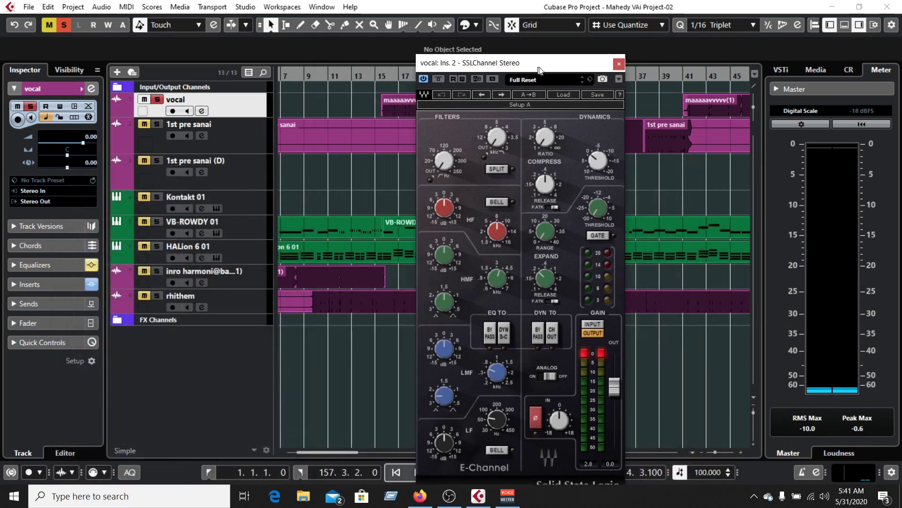
- Play the vocal from about bar 15, set the HF gain to about 3.1 dB and HMF gain to about -4.6 dB, and adjust the HMF Q
{"action": "left_click", "coordinate": [380, 73]}
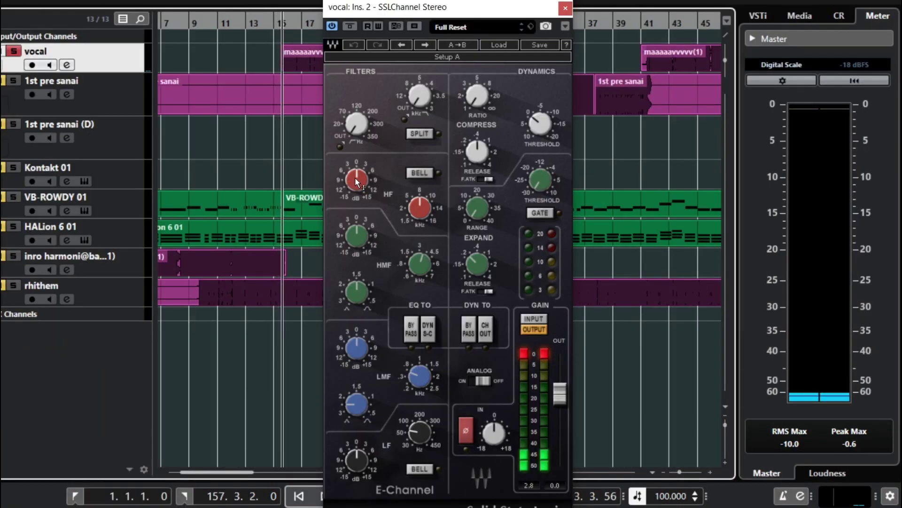
{"action": "mouse_move", "coordinate": [350, 187]}
{"action": "left_click_drag", "start_coordinate": [357, 180], "coordinate": [357, 174]}
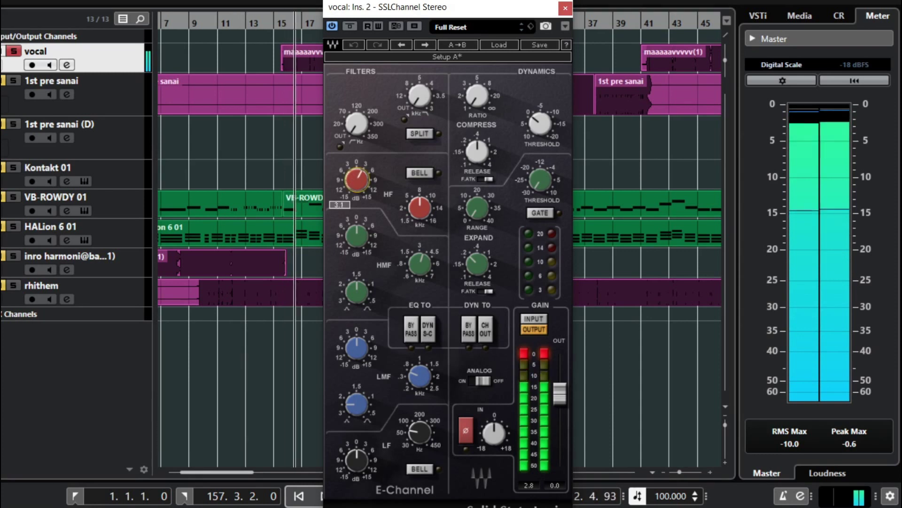
{"action": "mouse_move", "coordinate": [357, 236]}
{"action": "left_mouse_down"}
{"action": "mouse_move", "coordinate": [357, 263]}
{"action": "mouse_move", "coordinate": [358, 248]}
{"action": "left_mouse_up"}
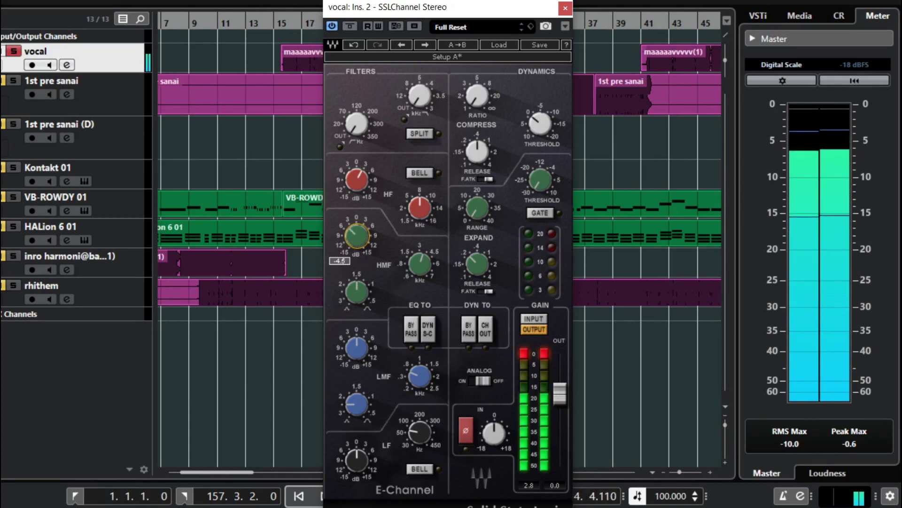
{"action": "left_click", "coordinate": [357, 291]}
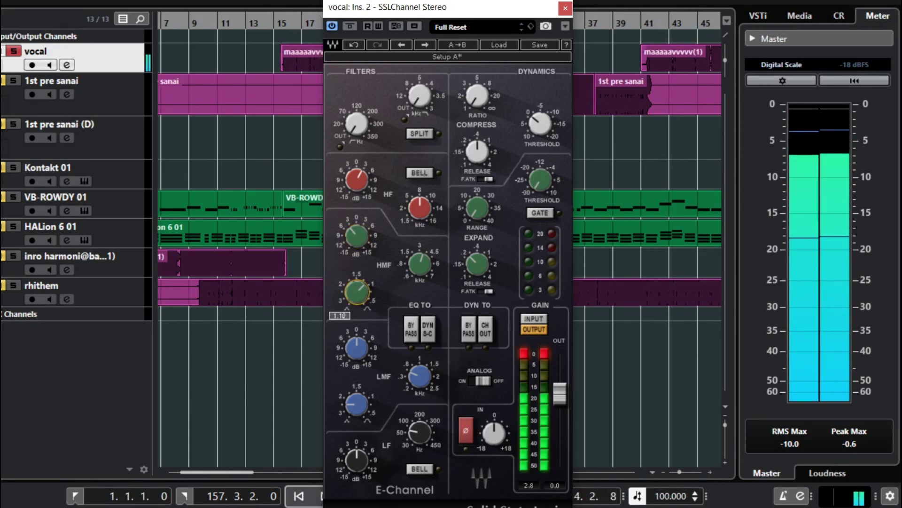
{"action": "mouse_move", "coordinate": [357, 292]}
{"action": "left_mouse_down"}
{"action": "mouse_move", "coordinate": [357, 303]}
{"action": "mouse_move", "coordinate": [357, 288]}
{"action": "left_mouse_up"}
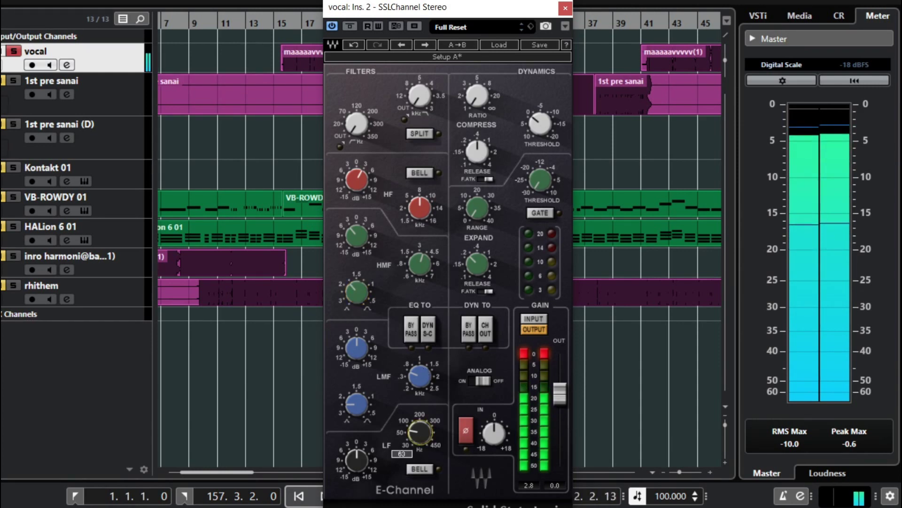
- Set the LF frequency to about 200 Hz and the HMF frequency to about 4.06 kHz, and adjust the LMF frequency
{"action": "left_click_drag", "start_coordinate": [419, 433], "coordinate": [419, 425]}
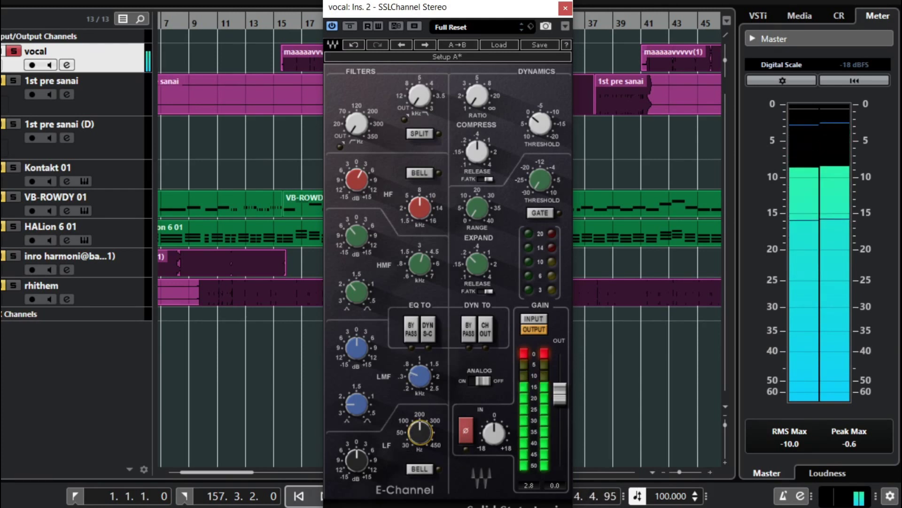
{"action": "left_click_drag", "start_coordinate": [420, 388], "coordinate": [419, 385]}
{"action": "left_click_drag", "start_coordinate": [419, 264], "coordinate": [420, 261]}
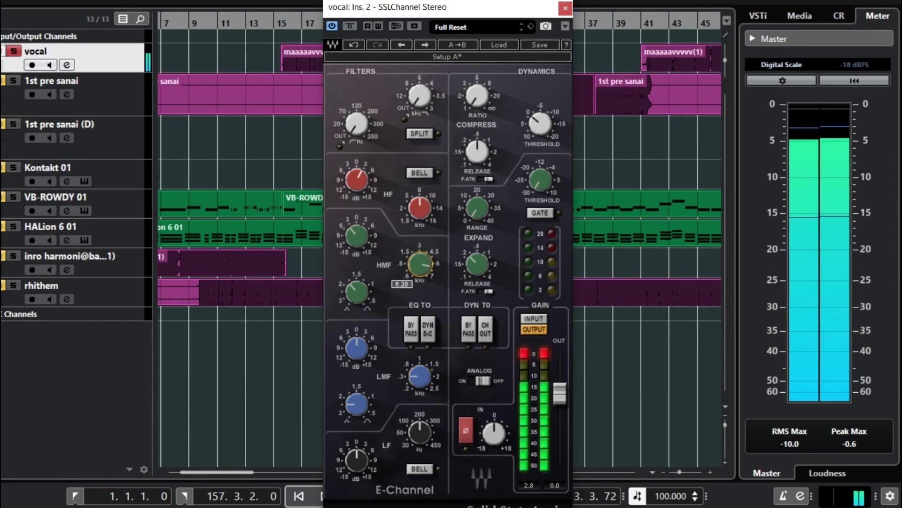
{"action": "left_click_drag", "start_coordinate": [419, 264], "coordinate": [419, 256]}
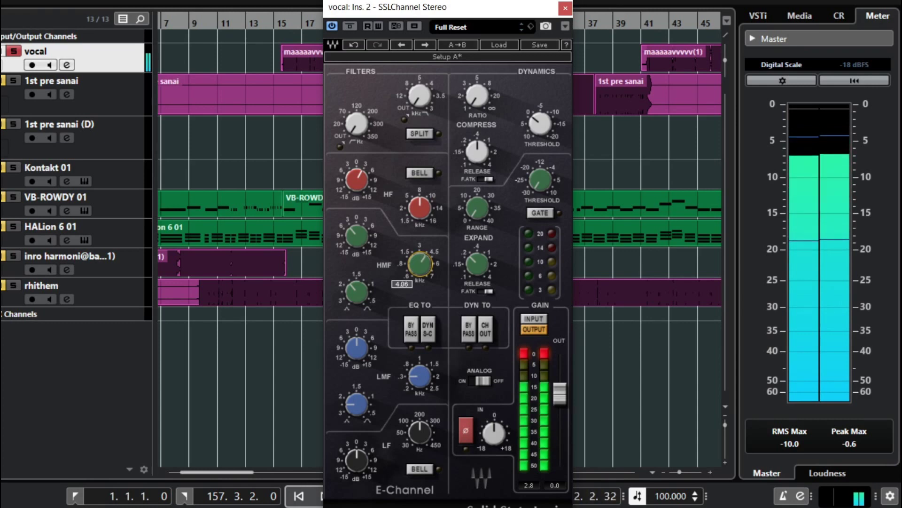
- Set the high-pass filter to about 40 Hz, raise the HF and LMF gains, and stop playback
{"action": "left_click_drag", "start_coordinate": [356, 124], "coordinate": [357, 113]}
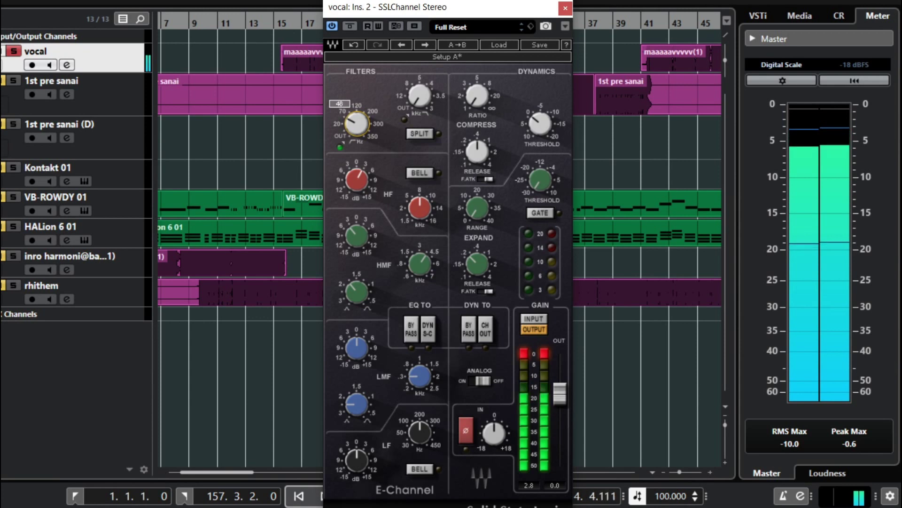
{"action": "left_click_drag", "start_coordinate": [357, 179], "coordinate": [356, 177]}
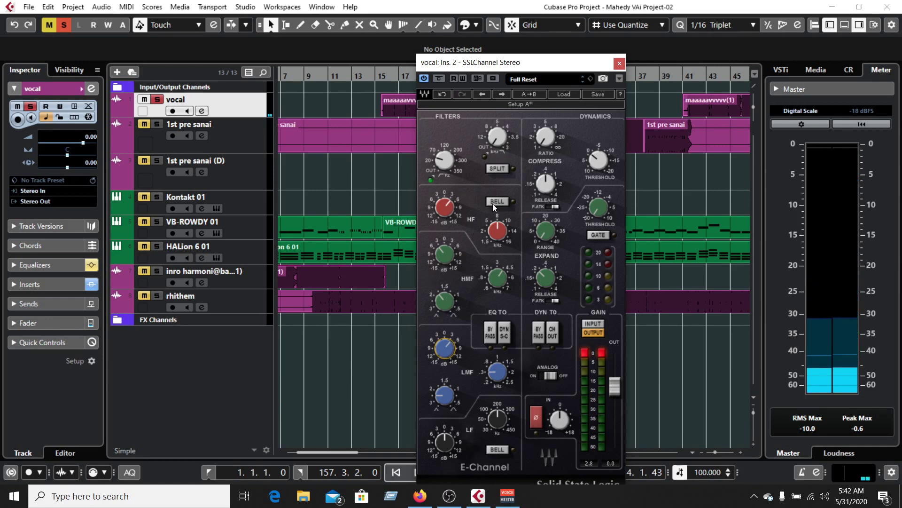
{"action": "left_click_drag", "start_coordinate": [478, 63], "coordinate": [504, 68]}
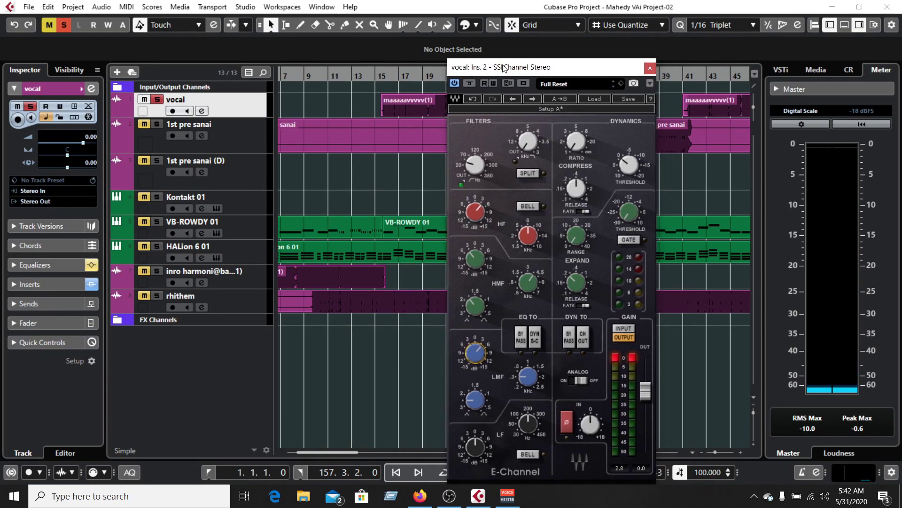
- Play the vocal from about bar 15 to compare SSLChannel bypassed and active
{"action": "left_click", "coordinate": [375, 76]}
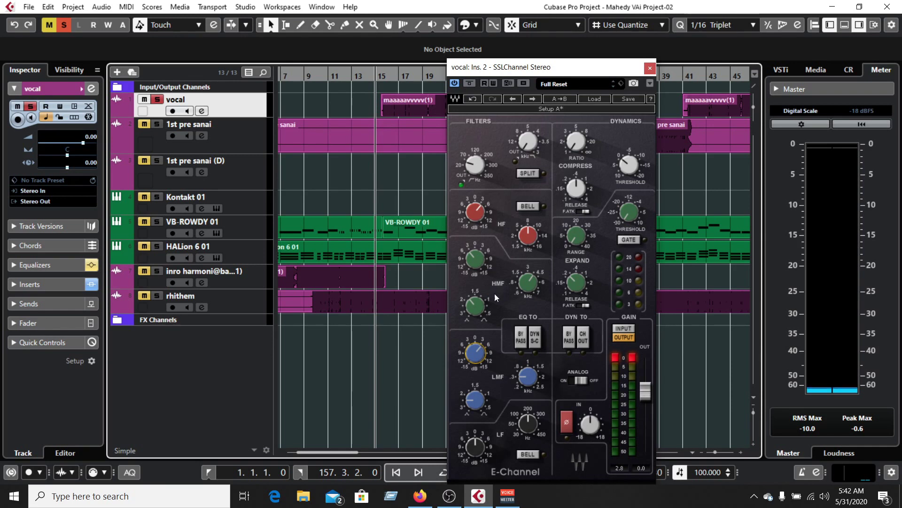
{"action": "left_click", "coordinate": [475, 213]}
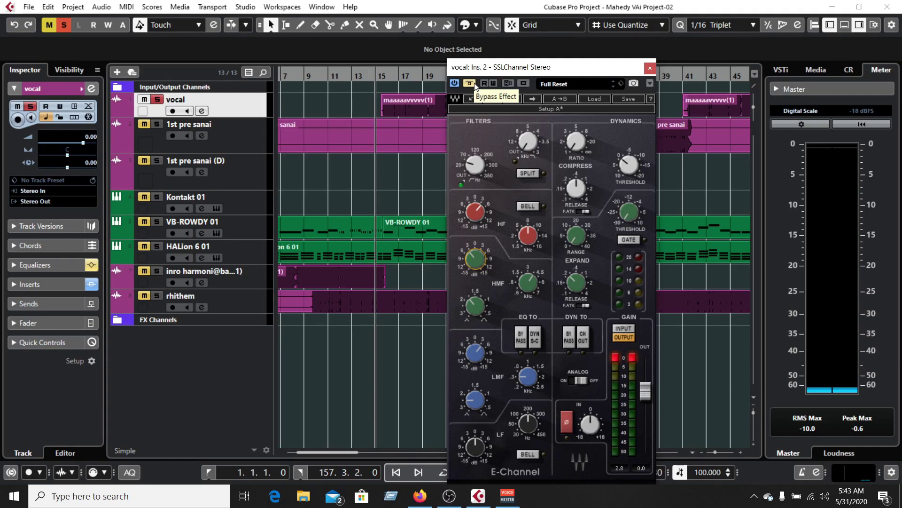
{"action": "key", "text": "space"}
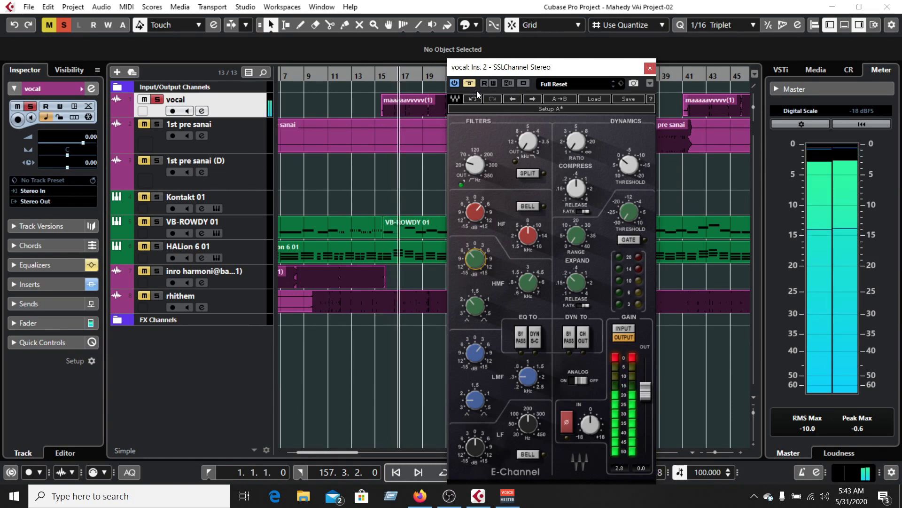
{"action": "left_click", "coordinate": [470, 83]}
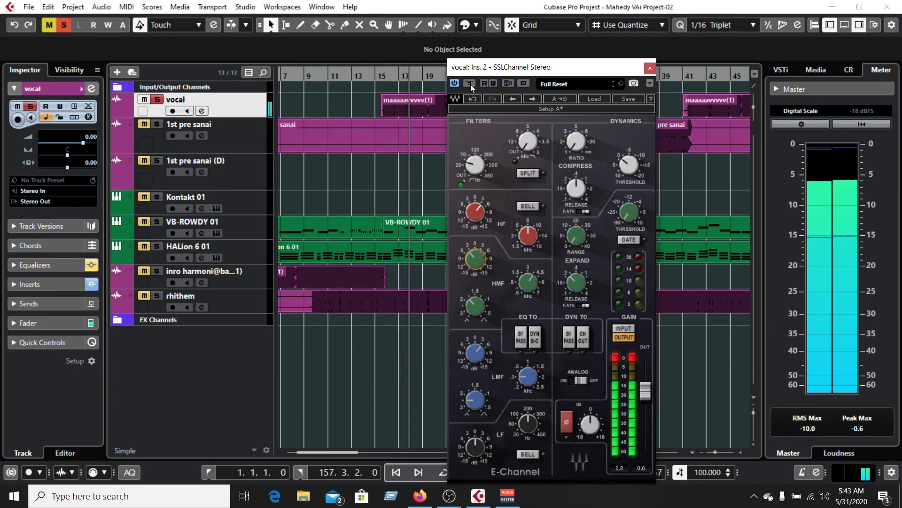
- Fine-tune the SSLChannel HF and LMF gains during playback and compare the result with the plug-in bypassed
{"action": "left_click_drag", "start_coordinate": [475, 211], "coordinate": [475, 207]}
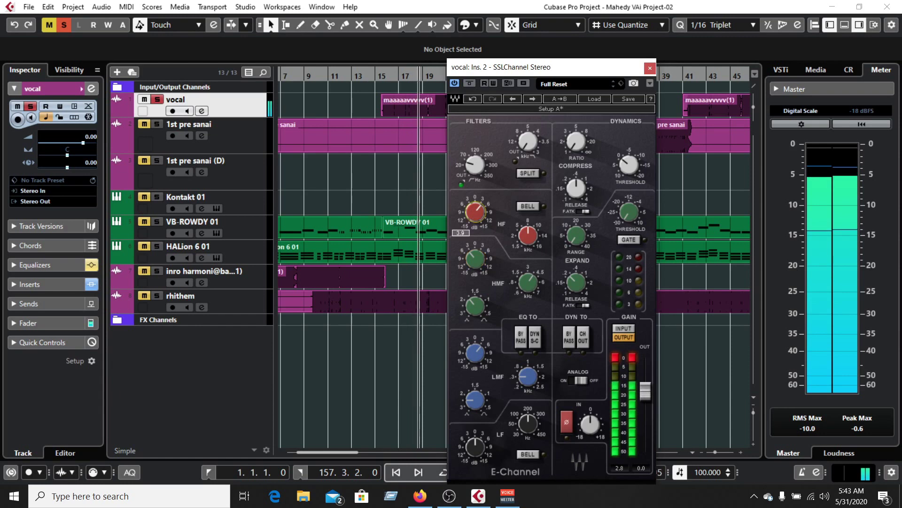
{"action": "left_click_drag", "start_coordinate": [476, 353], "coordinate": [476, 349]}
{"action": "left_click", "coordinate": [470, 83]}
{"action": "left_click_drag", "start_coordinate": [507, 67], "coordinate": [510, 134]}
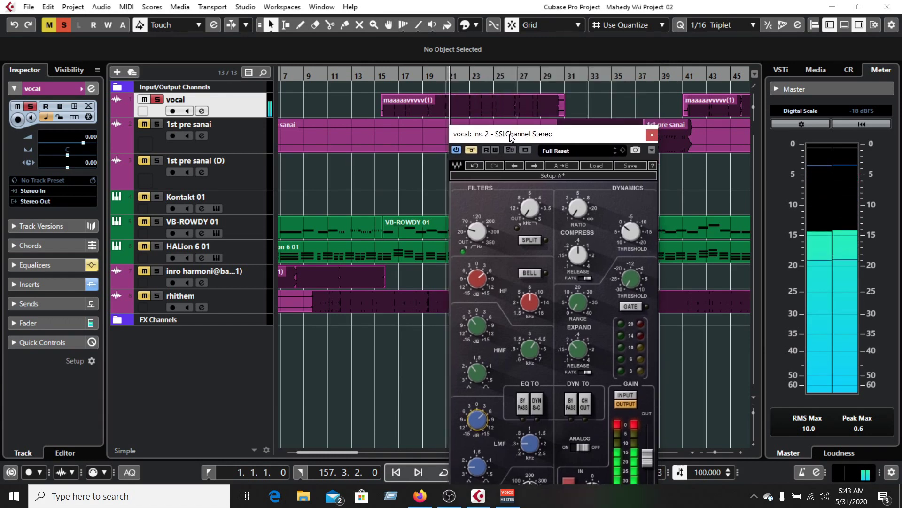
{"action": "left_click", "coordinate": [472, 150]}
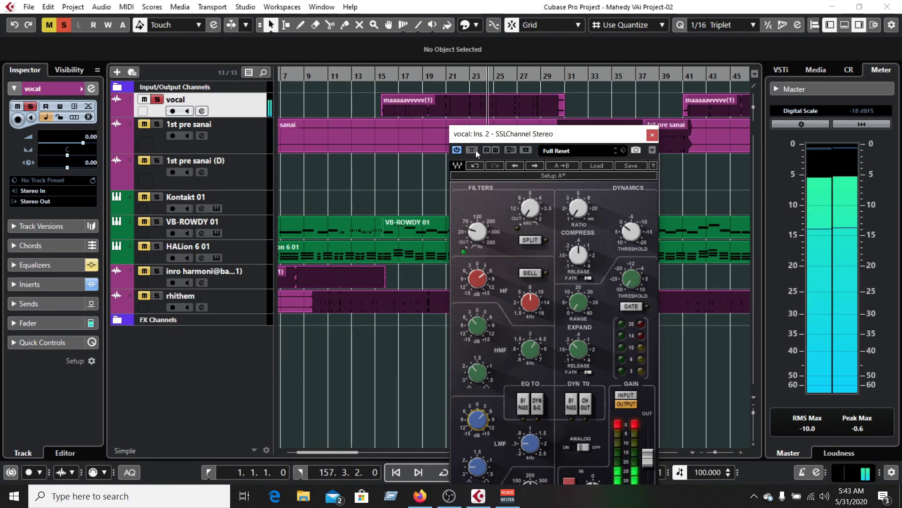
{"action": "left_click", "coordinate": [472, 150]}
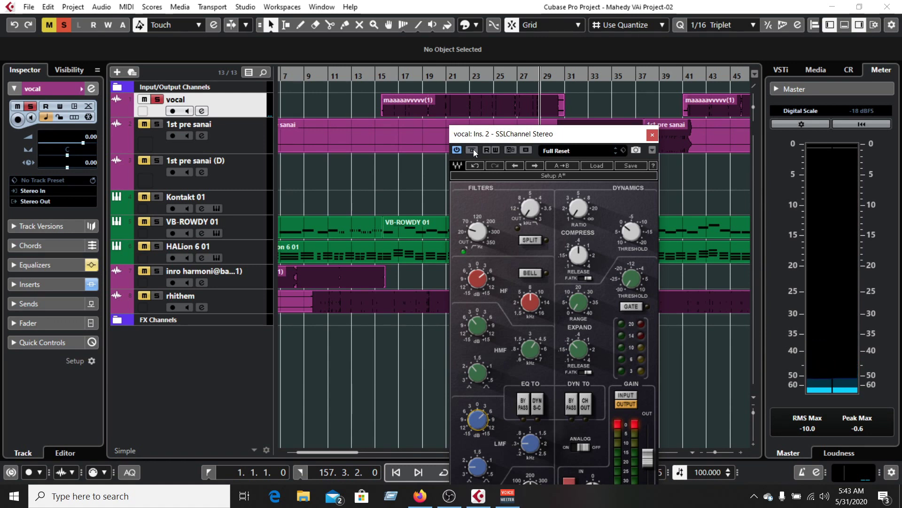
- Turn off the vocal track's solo and play the full mix from about bar 15 with the SSLChannel controls fully in view
{"action": "left_click", "coordinate": [156, 100]}
{"action": "left_click", "coordinate": [381, 76]}
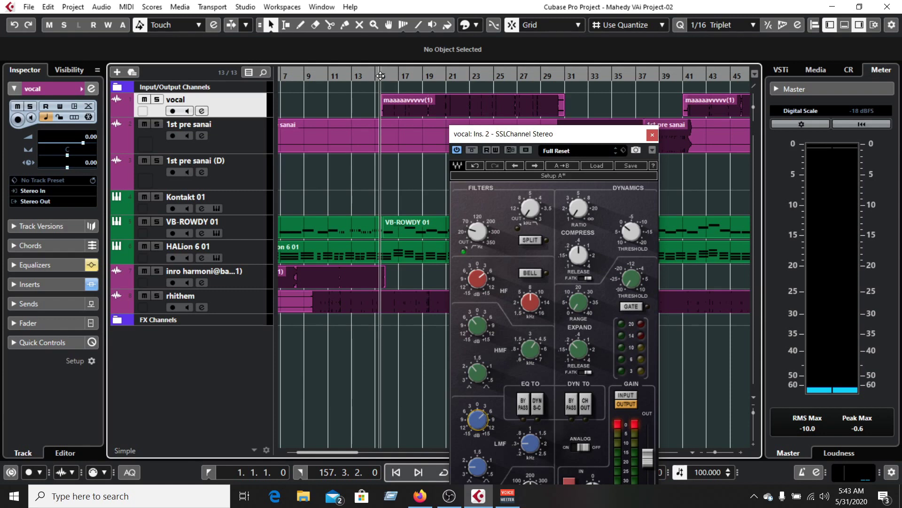
{"action": "key", "text": "space"}
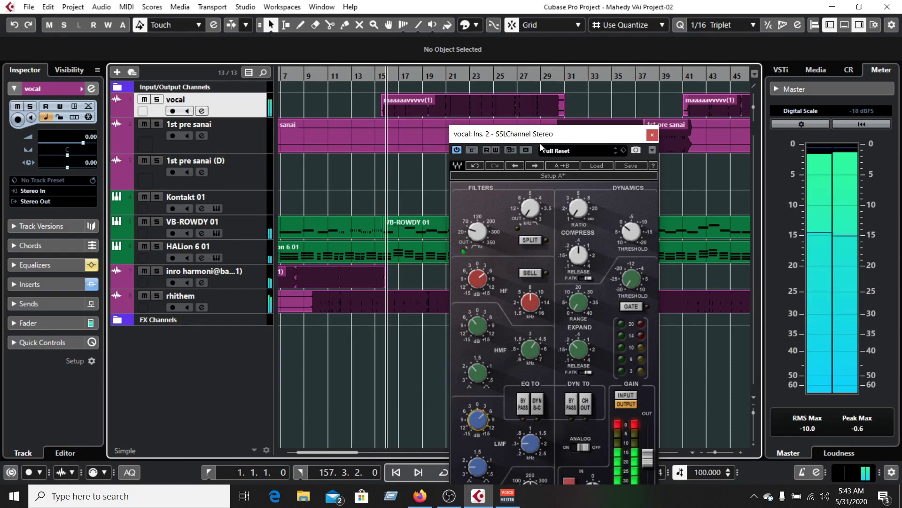
{"action": "left_click_drag", "start_coordinate": [540, 136], "coordinate": [586, 76]}
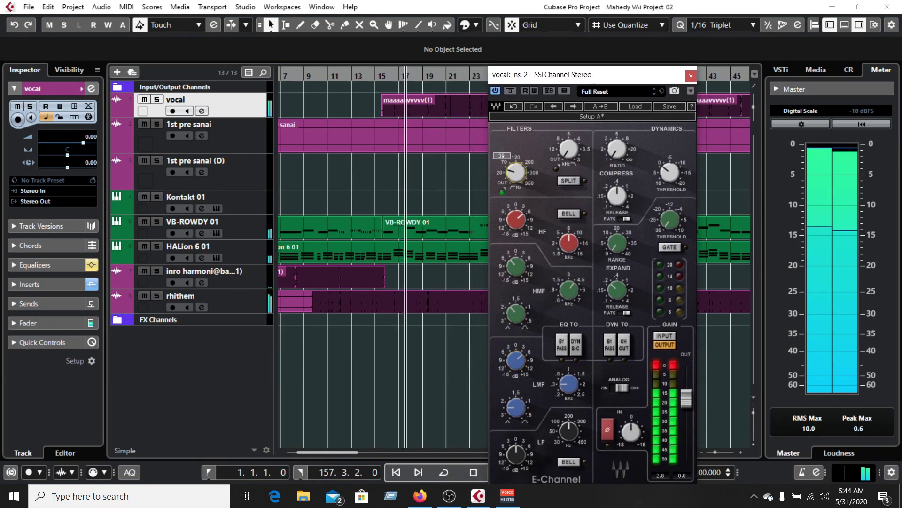
- Set the SSLChannel HF gain to about 5.5 dB while the full mix plays, and stop playback
{"action": "mouse_move", "coordinate": [516, 173]}
{"action": "mouse_move", "coordinate": [516, 361]}
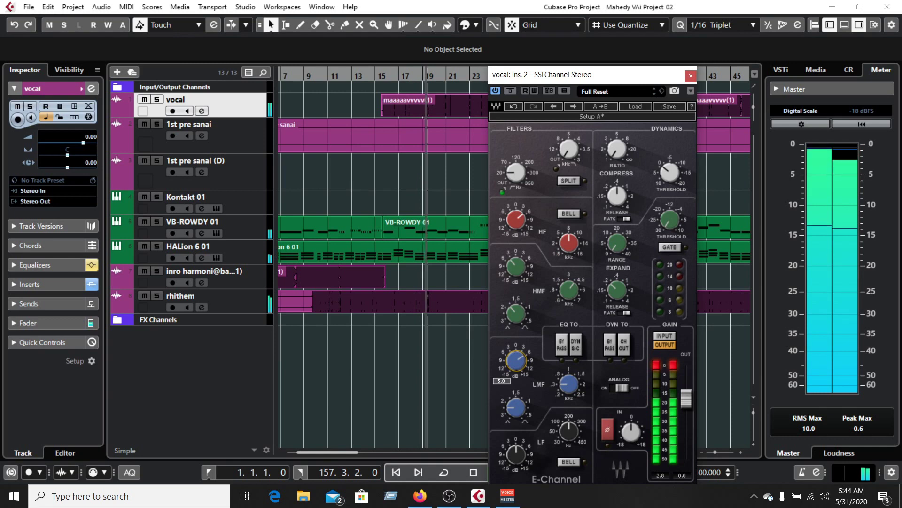
{"action": "mouse_move", "coordinate": [511, 220]}
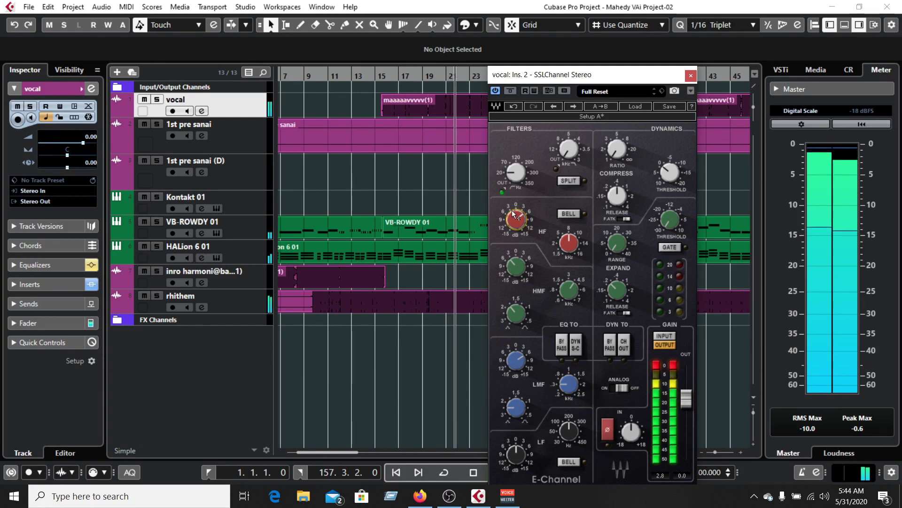
{"action": "left_click_drag", "start_coordinate": [516, 219], "coordinate": [515, 217]}
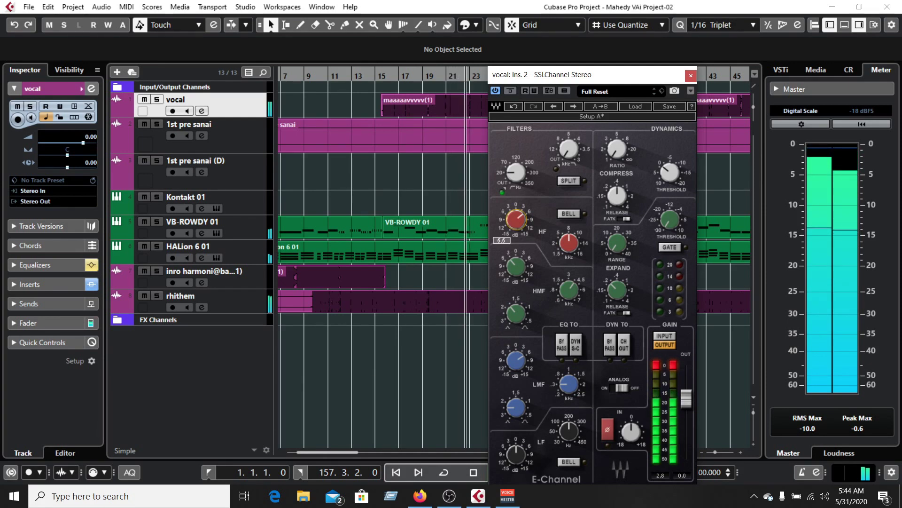
{"action": "key", "text": "space"}
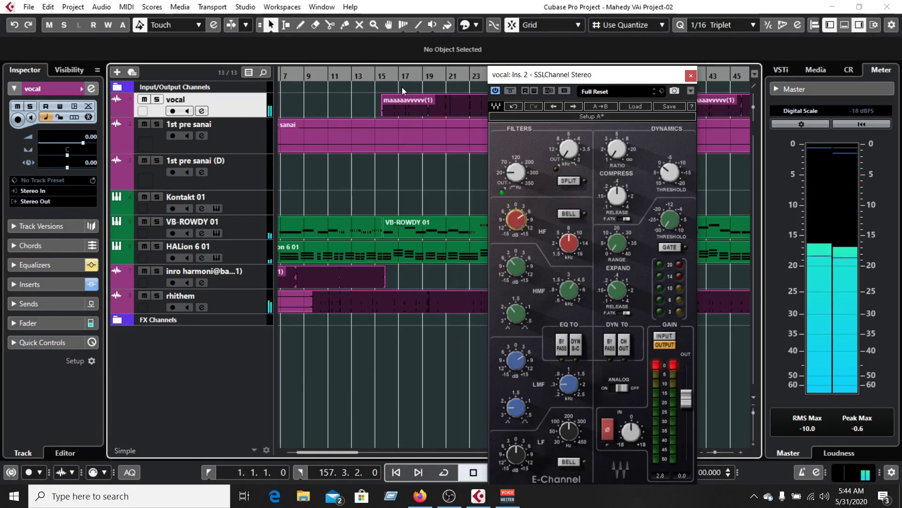
- Open the vocal channel's GEQ-10 insert, take it out of bypass, browse its presets without loading one, and close its editor
{"action": "left_click", "coordinate": [203, 112]}
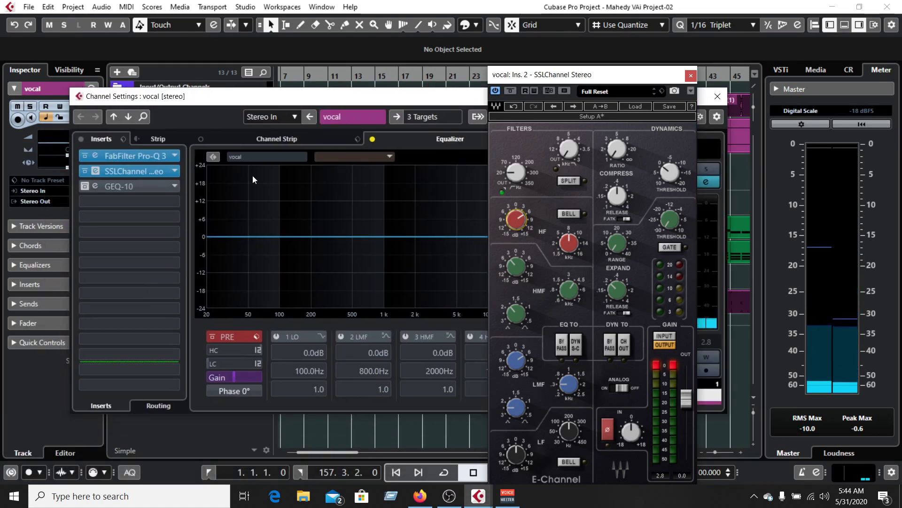
{"action": "left_click", "coordinate": [95, 185]}
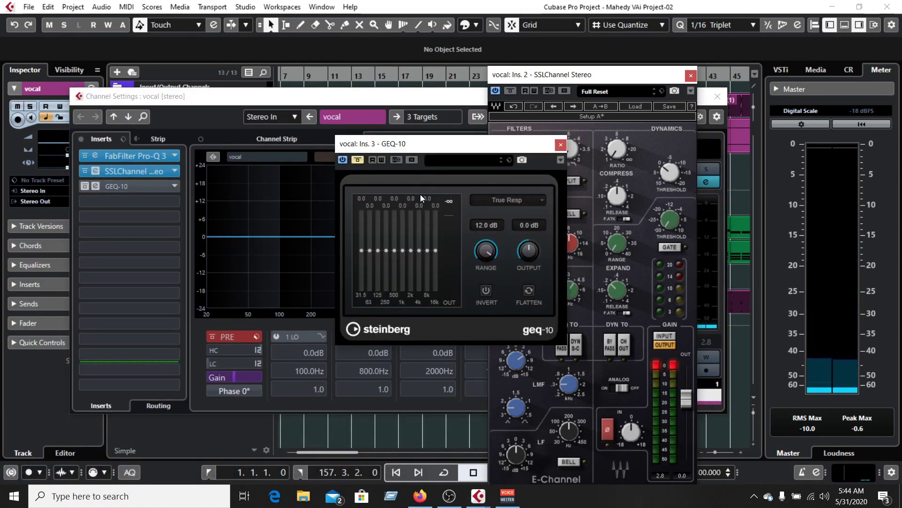
{"action": "left_click", "coordinate": [455, 162]}
{"action": "scroll", "coordinate": [494, 255], "scroll_direction": "down", "scroll_amount": 3}
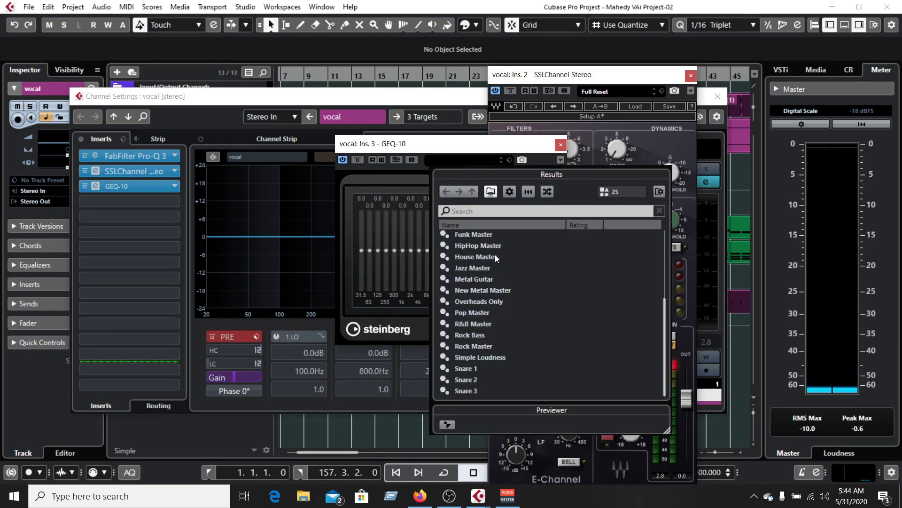
{"action": "scroll", "coordinate": [495, 363], "scroll_direction": "up", "scroll_amount": 3}
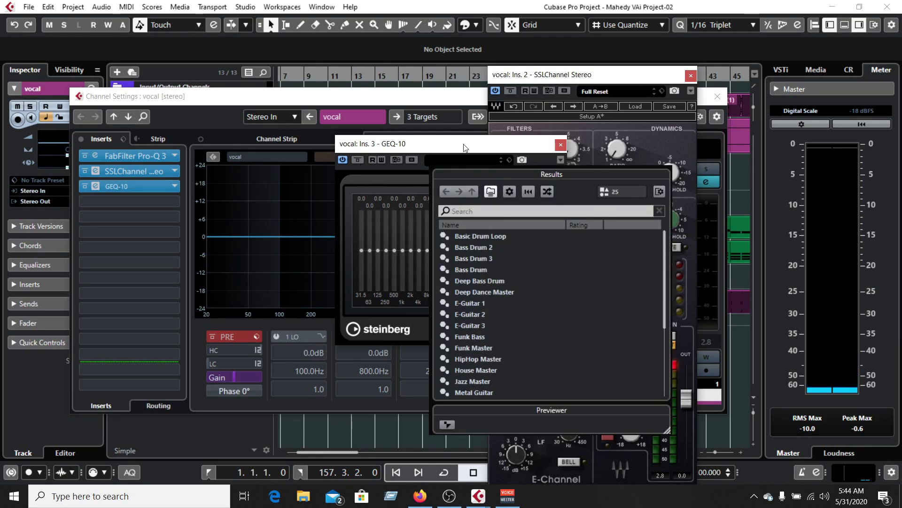
{"action": "left_click", "coordinate": [464, 146]}
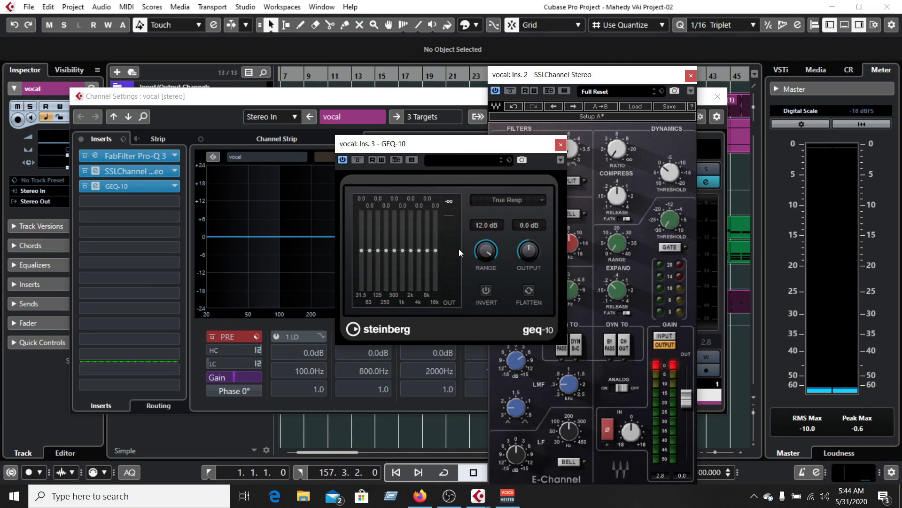
{"action": "left_click", "coordinate": [561, 145]}
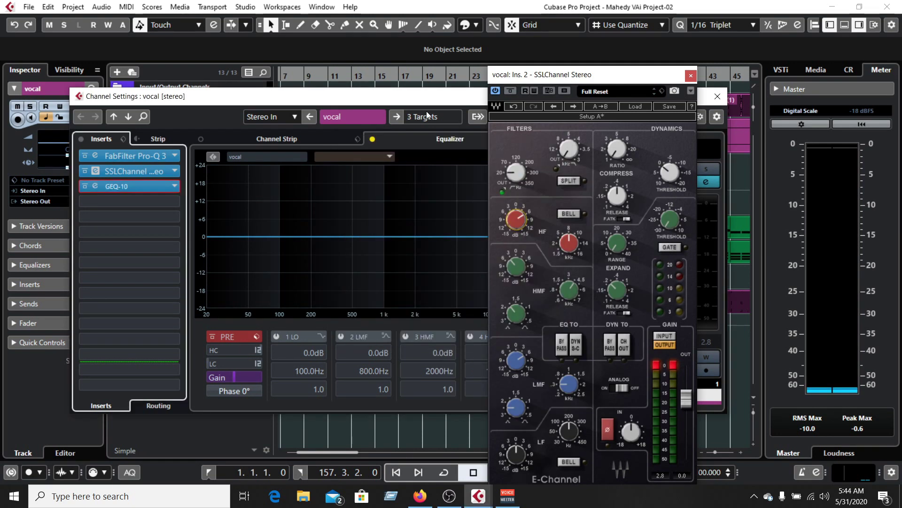
- Open the vocal's FabFilter Pro-Q 3, close the channel settings, and arrange the Pro-Q 3 and SSLChannel windows side by side
{"action": "left_click_drag", "start_coordinate": [429, 106], "coordinate": [359, 176]}
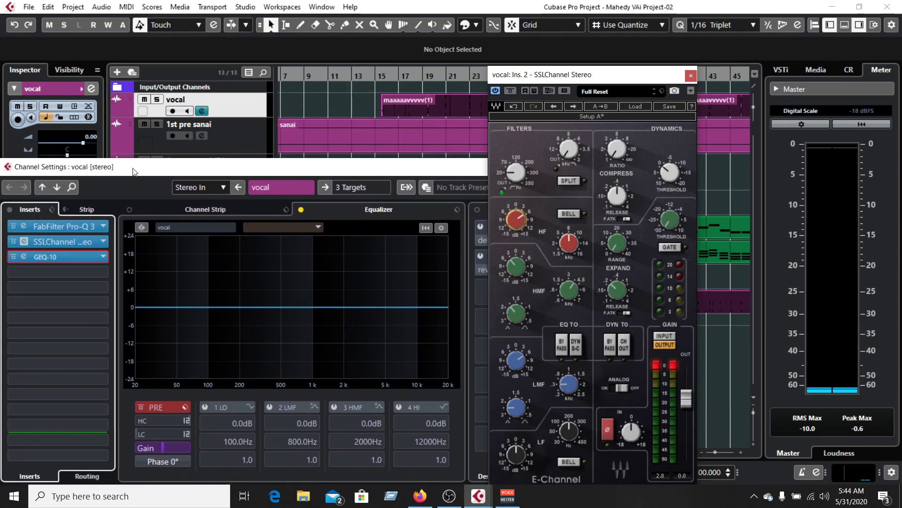
{"action": "left_click", "coordinate": [115, 215]}
{"action": "left_click_drag", "start_coordinate": [399, 141], "coordinate": [122, 87]}
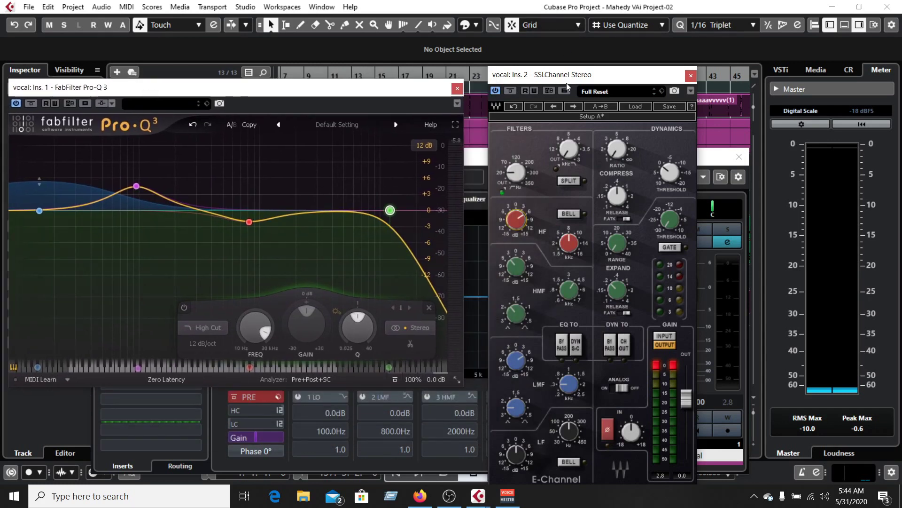
{"action": "left_click_drag", "start_coordinate": [572, 77], "coordinate": [606, 89]}
{"action": "left_click_drag", "start_coordinate": [366, 97], "coordinate": [416, 208]}
{"action": "left_click_drag", "start_coordinate": [267, 160], "coordinate": [270, 113]}
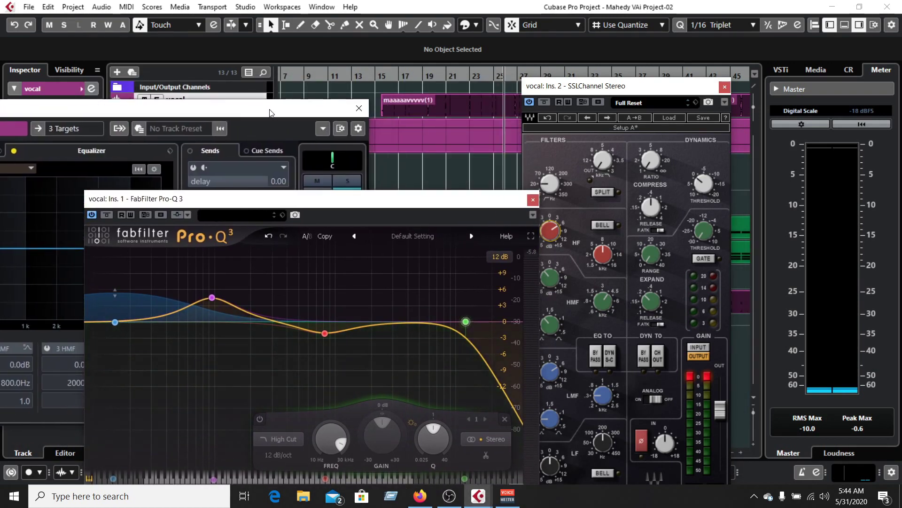
{"action": "left_click", "coordinate": [360, 109]}
{"action": "left_click_drag", "start_coordinate": [423, 199], "coordinate": [410, 125]}
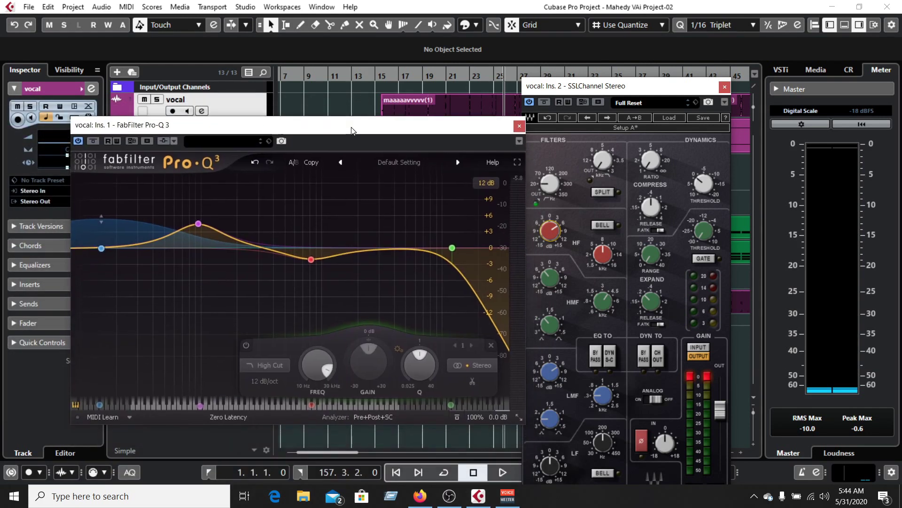
{"action": "left_click_drag", "start_coordinate": [583, 89], "coordinate": [608, 98]}
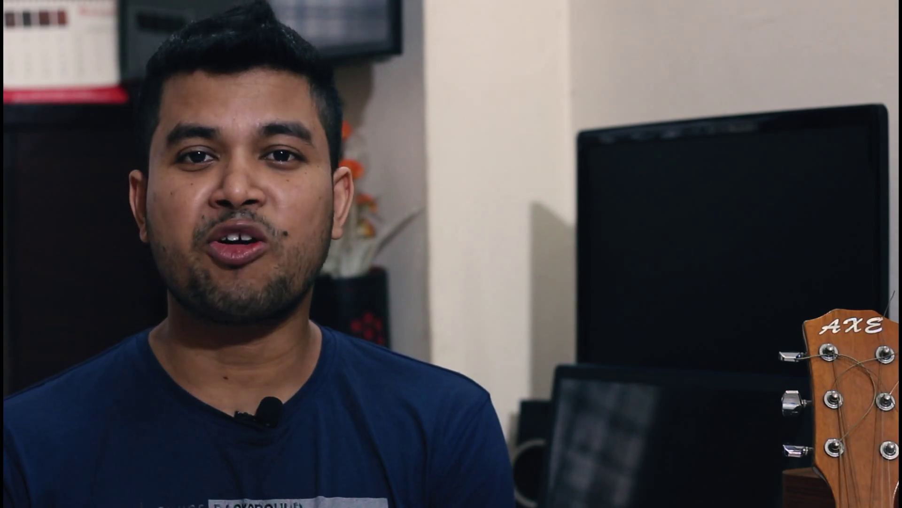